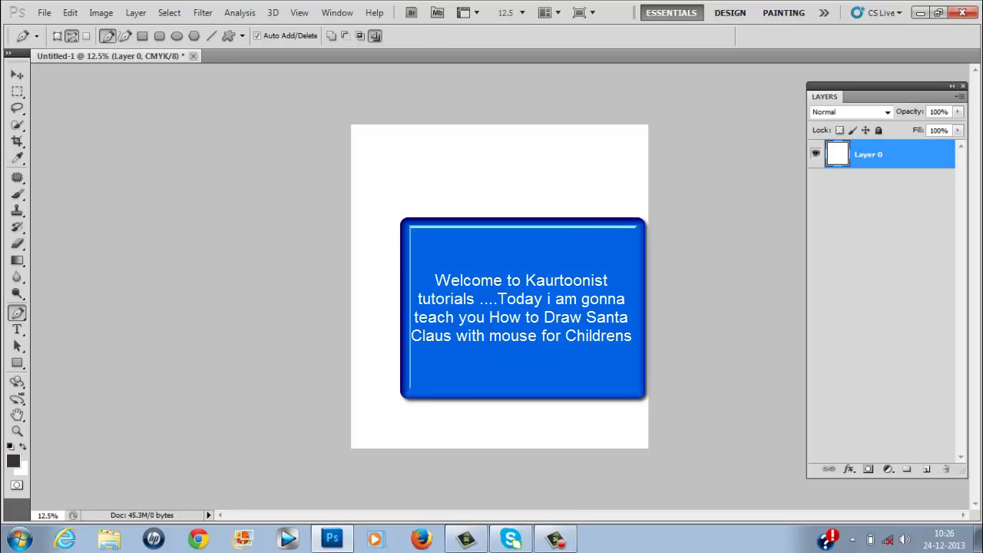
On a new layer, outline a domed Santa hat body with the Pen tool in the canvas's upper middle and convert it to a selection.
{"action": "key", "text": "z"}
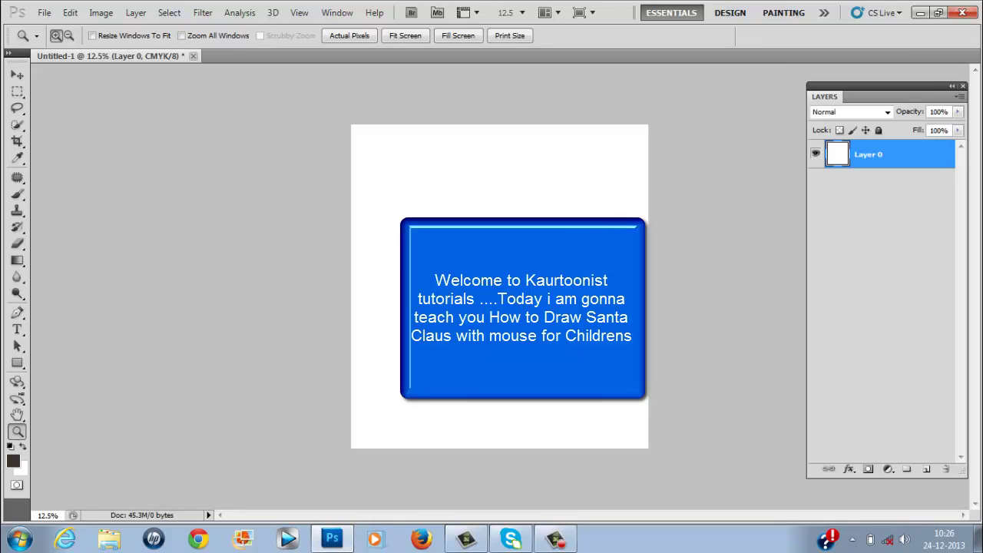
{"action": "left_click_drag", "start_coordinate": [348, 88], "coordinate": [670, 439]}
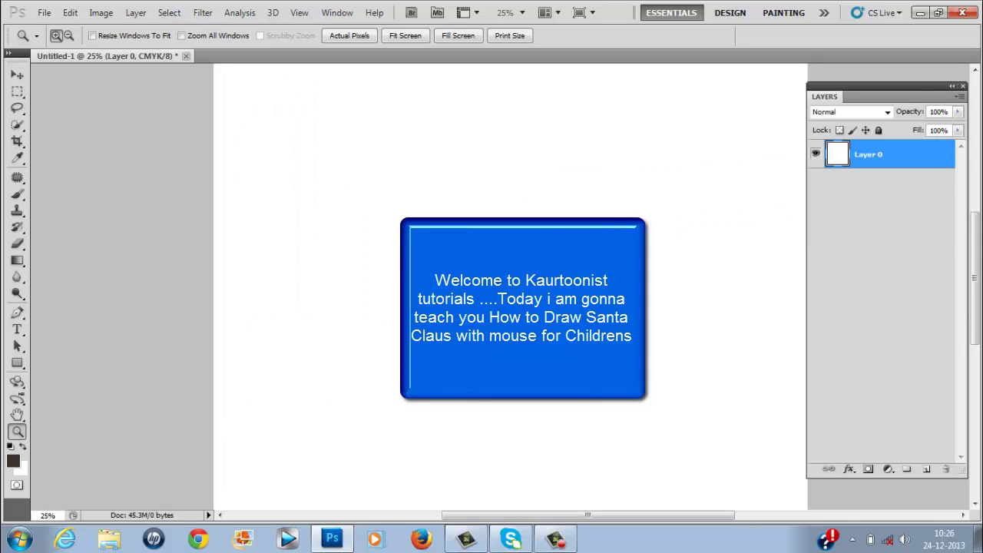
{"action": "key", "text": "ctrl+minus"}
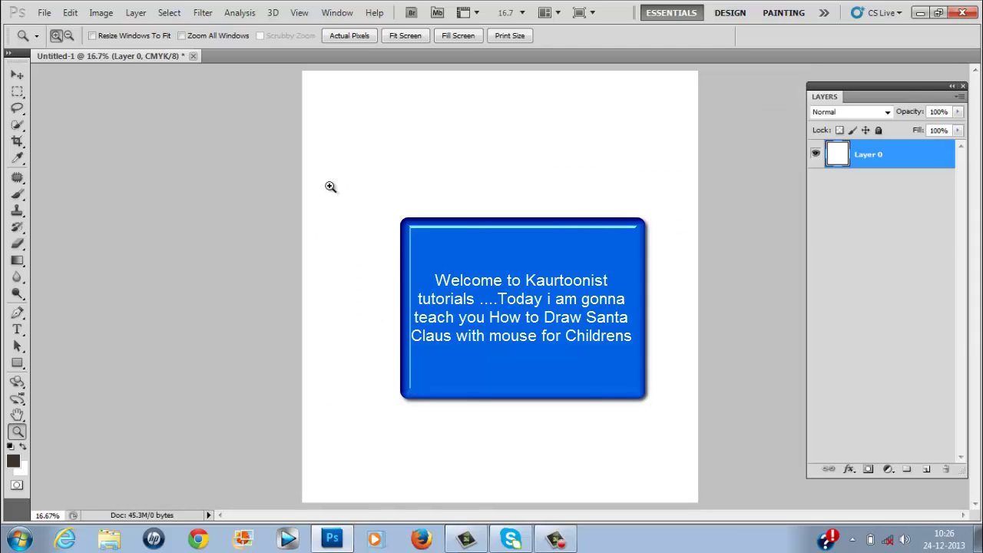
{"action": "left_click", "coordinate": [17, 313]}
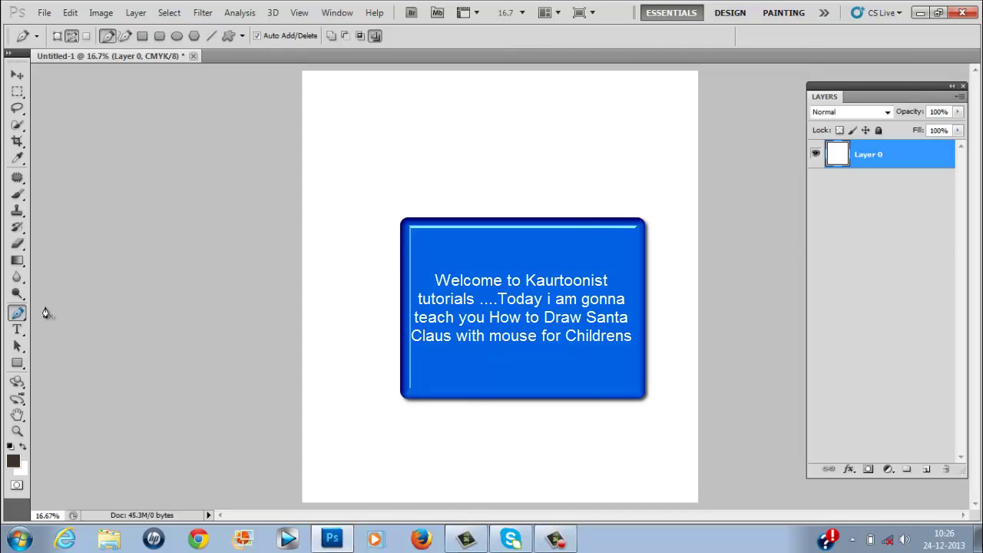
{"action": "left_click", "coordinate": [927, 470]}
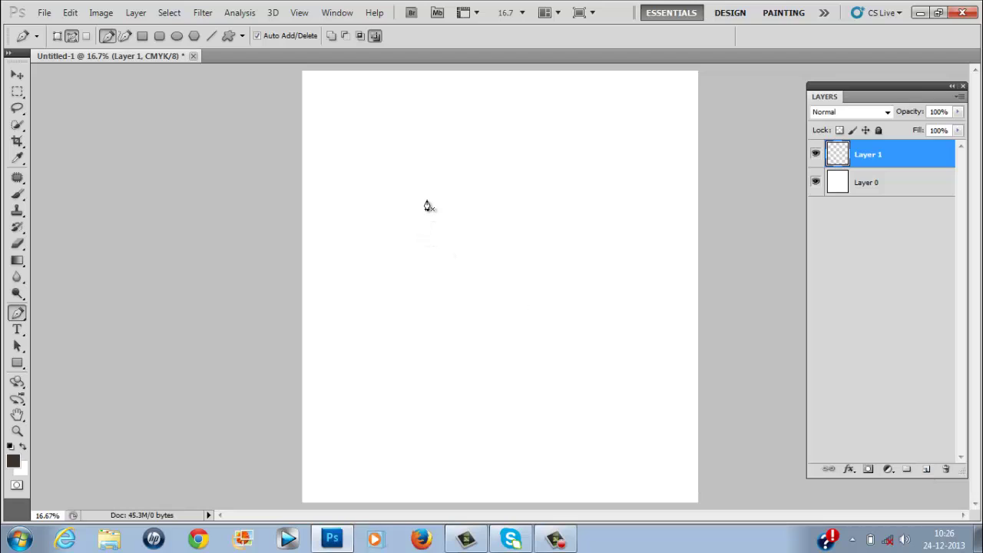
{"action": "left_click", "coordinate": [428, 202]}
{"action": "left_click_drag", "start_coordinate": [469, 145], "coordinate": [500, 153]}
{"action": "left_click_drag", "start_coordinate": [503, 201], "coordinate": [503, 241]}
{"action": "left_click_drag", "start_coordinate": [427, 202], "coordinate": [411, 216]}
{"action": "left_click", "coordinate": [404, 226], "text": "ctrl"}
{"action": "key", "text": "ctrl+Return"}
Set the background colour to pure red ff0000 and the foreground colour to red e31515.
{"action": "left_click", "coordinate": [23, 469]}
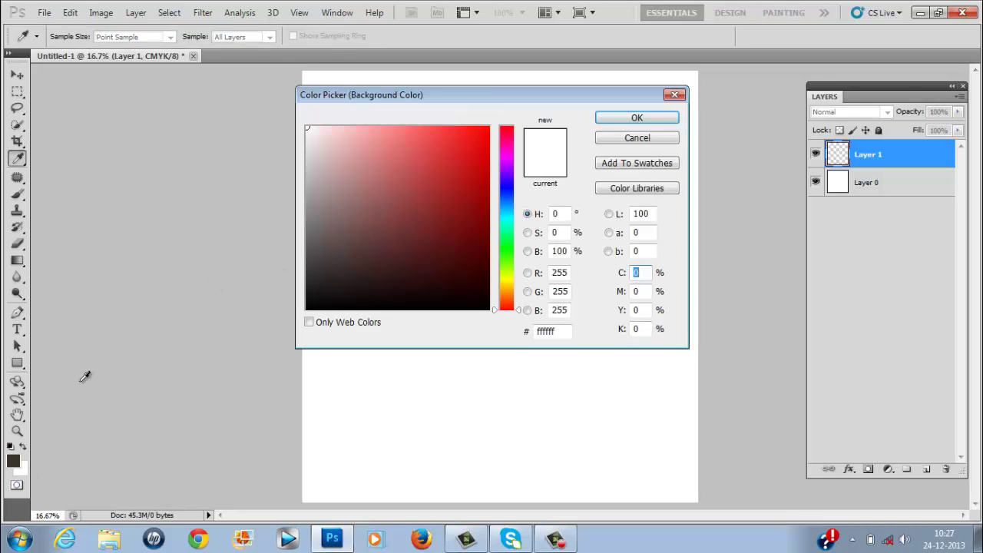
{"action": "left_click_drag", "start_coordinate": [461, 149], "coordinate": [503, 102]}
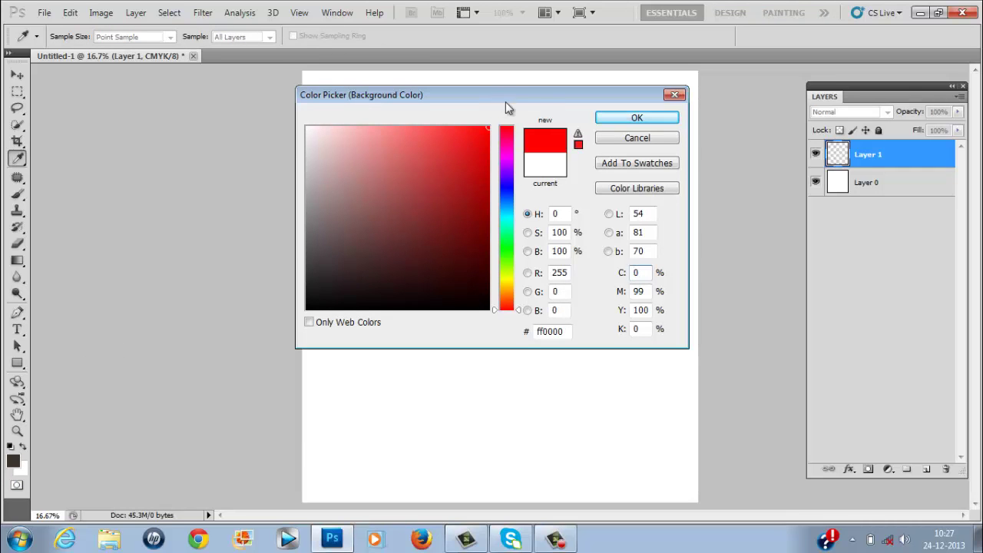
{"action": "left_click", "coordinate": [636, 117]}
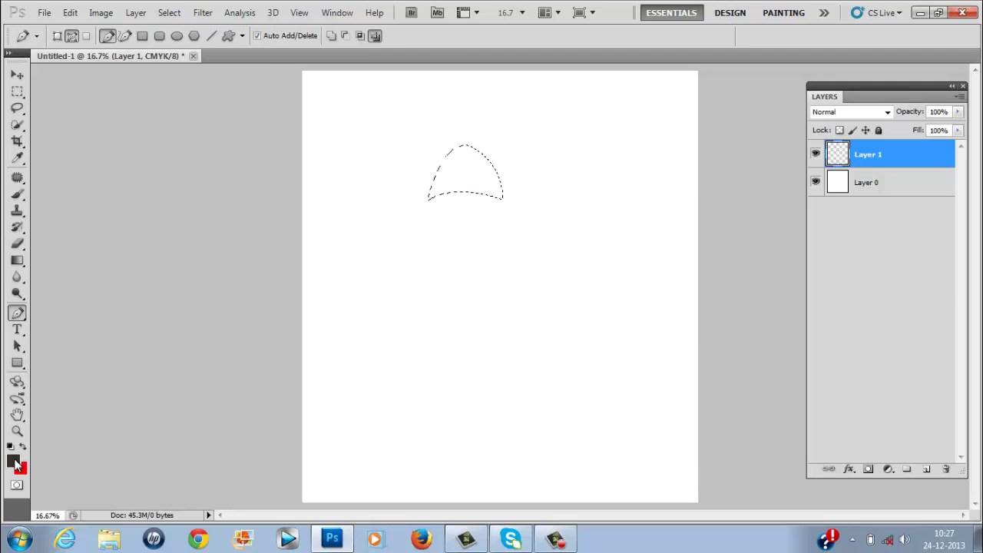
{"action": "left_click", "coordinate": [14, 462]}
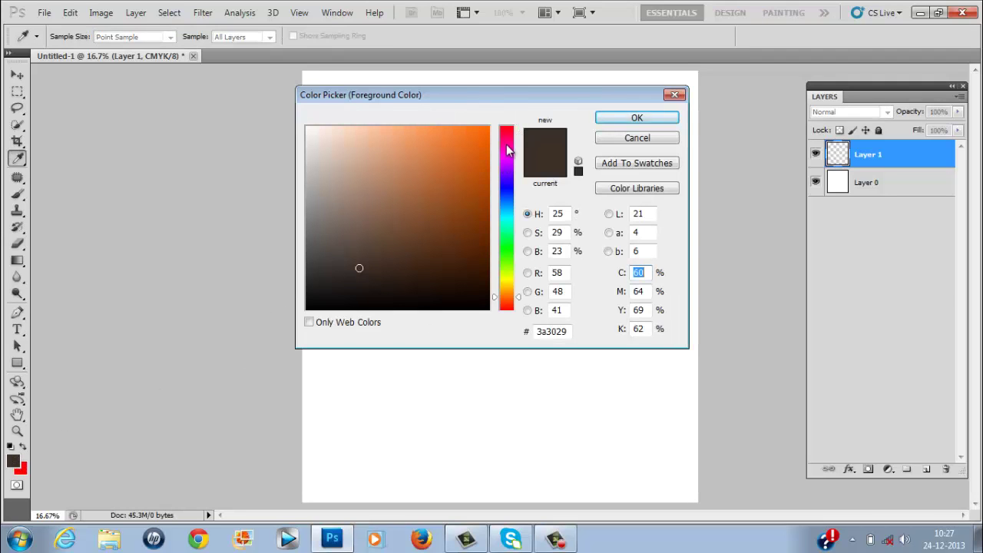
{"action": "left_click_drag", "start_coordinate": [507, 145], "coordinate": [503, 111]}
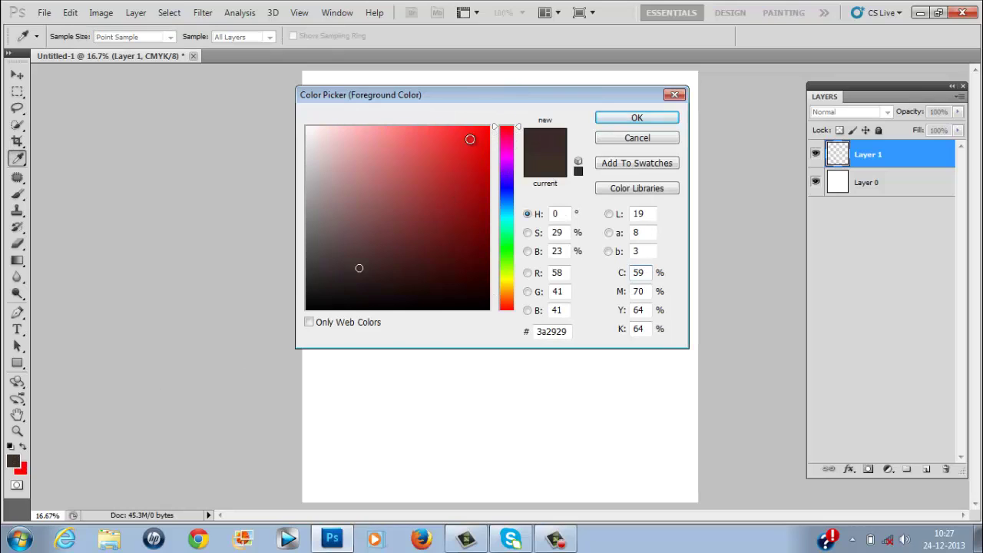
{"action": "left_click", "coordinate": [470, 139]}
{"action": "left_click", "coordinate": [473, 146]}
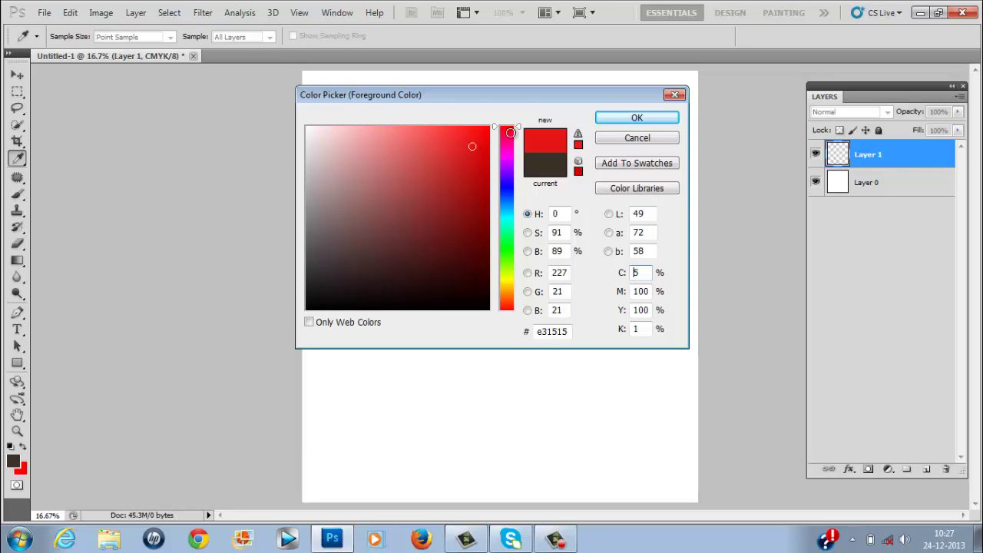
{"action": "left_click", "coordinate": [671, 120]}
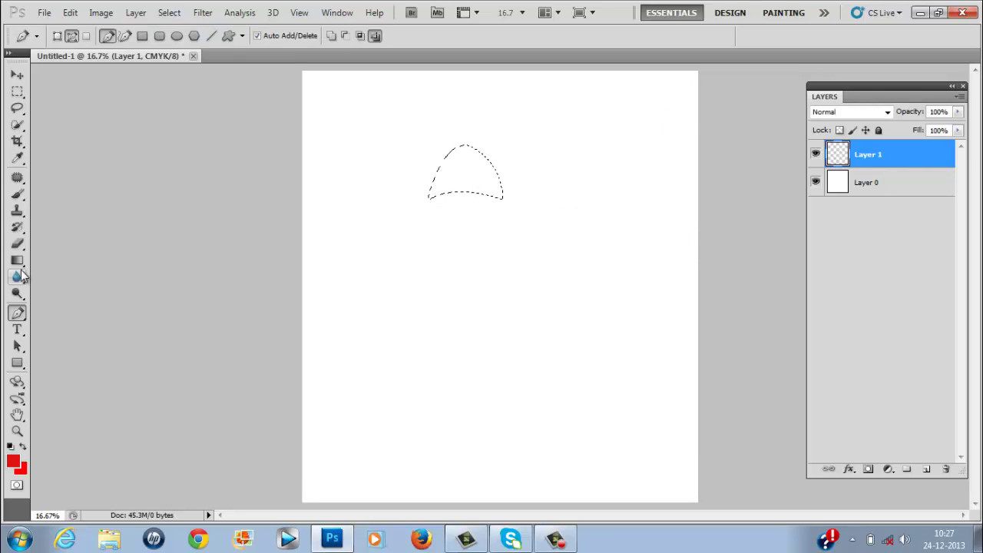
Fill the hat body selection with the red foreground-to-background gradient and deselect it.
{"action": "left_click", "coordinate": [17, 260]}
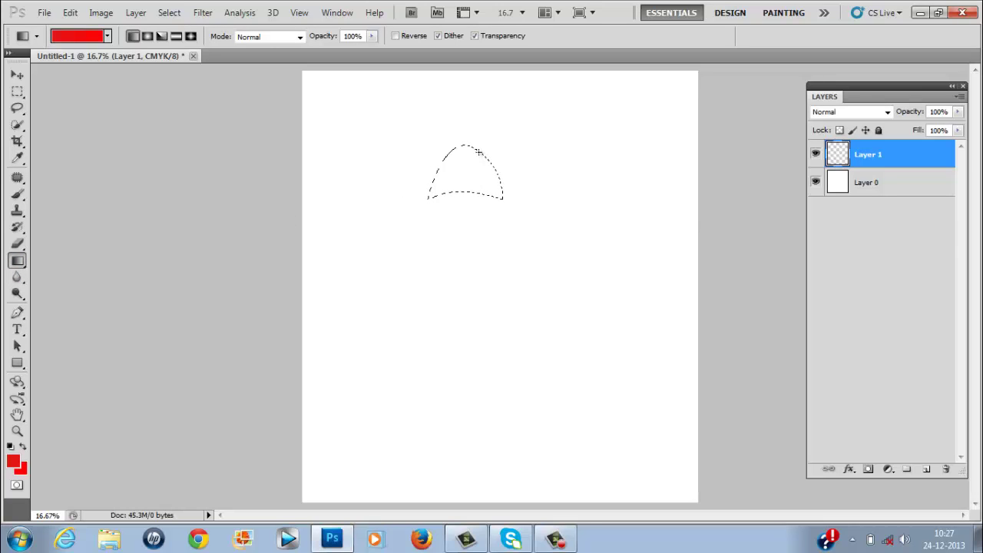
{"action": "left_click_drag", "start_coordinate": [479, 152], "coordinate": [467, 201]}
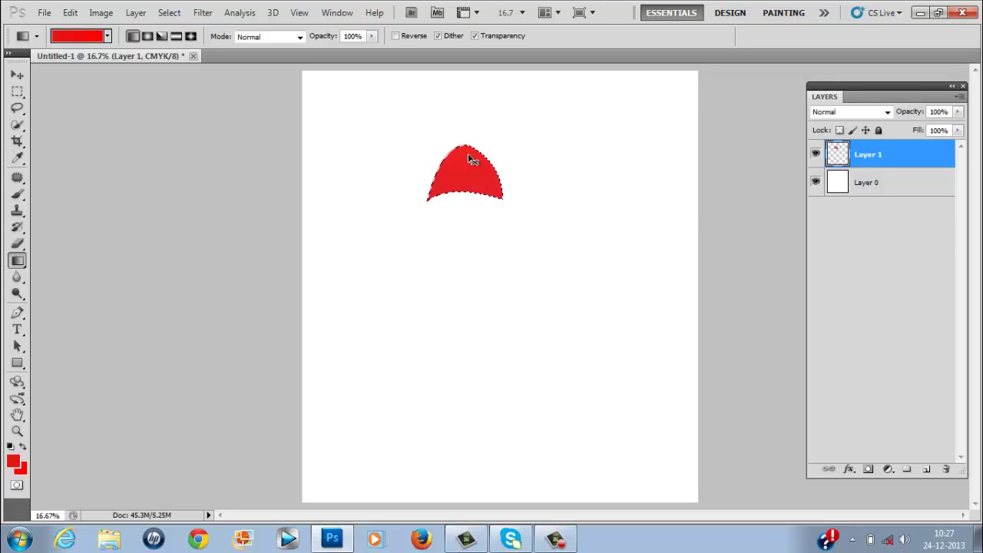
{"action": "key", "text": "ctrl+d"}
On another new layer, outline a curved drooping hat tail with the Pen tool left of the hat body's peak and make it a selection.
{"action": "left_click", "coordinate": [927, 469]}
{"action": "key", "text": "p"}
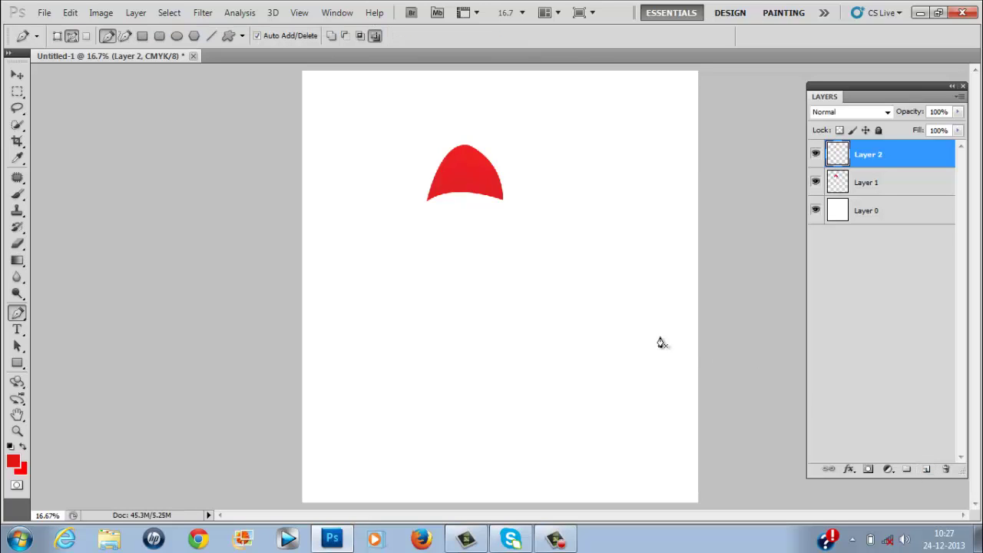
{"action": "left_click", "coordinate": [458, 145]}
{"action": "left_click_drag", "start_coordinate": [443, 158], "coordinate": [438, 170]}
{"action": "left_click_drag", "start_coordinate": [413, 185], "coordinate": [397, 217]}
{"action": "left_click_drag", "start_coordinate": [413, 185], "coordinate": [413, 222]}
{"action": "key", "text": "ctrl+z"}
{"action": "left_click_drag", "start_coordinate": [405, 170], "coordinate": [478, 156]}
{"action": "key", "text": "ctrl+Return"}
Fill the hat tail selection with the red gradient and clear the selection.
{"action": "key", "text": "g"}
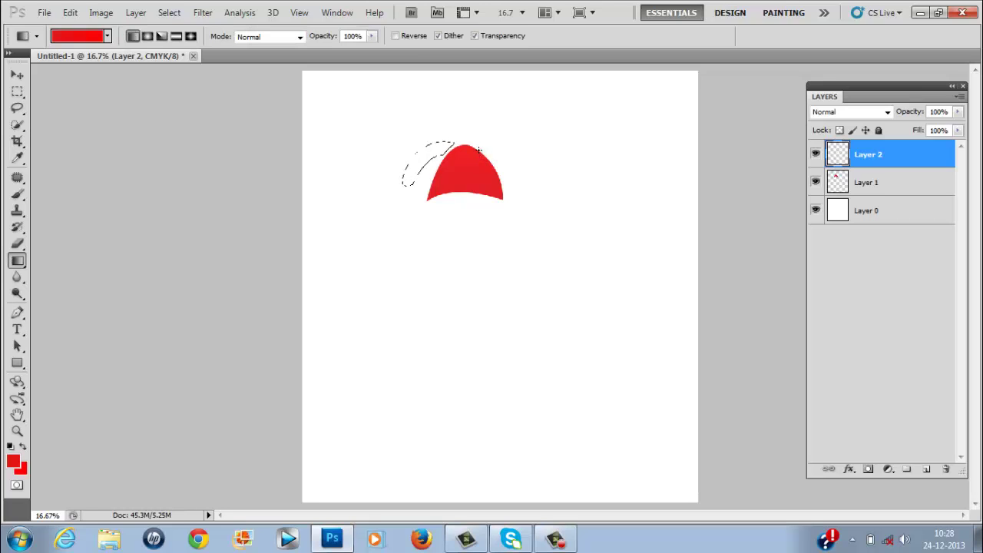
{"action": "left_click_drag", "start_coordinate": [433, 171], "coordinate": [433, 171]}
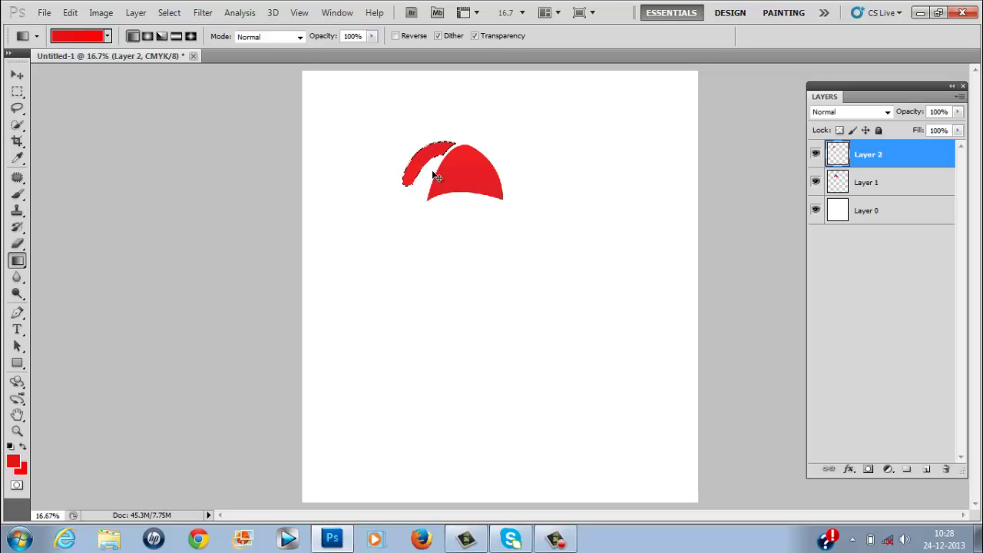
{"action": "key", "text": "ctrl+d"}
Erase a notch from the hat tail's lower end with a hard round 125 px eraser.
{"action": "key", "text": "e"}
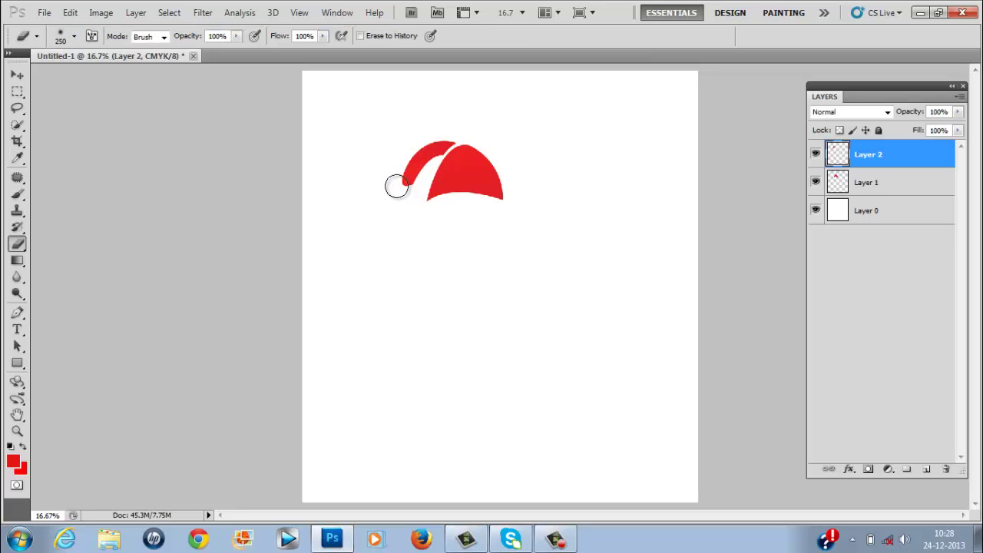
{"action": "key", "text": "bracketleft"}
{"action": "key", "text": "bracketleft"}
{"action": "key", "text": "bracketleft"}
{"action": "key", "text": "bracketleft"}
{"action": "right_click", "coordinate": [386, 163]}
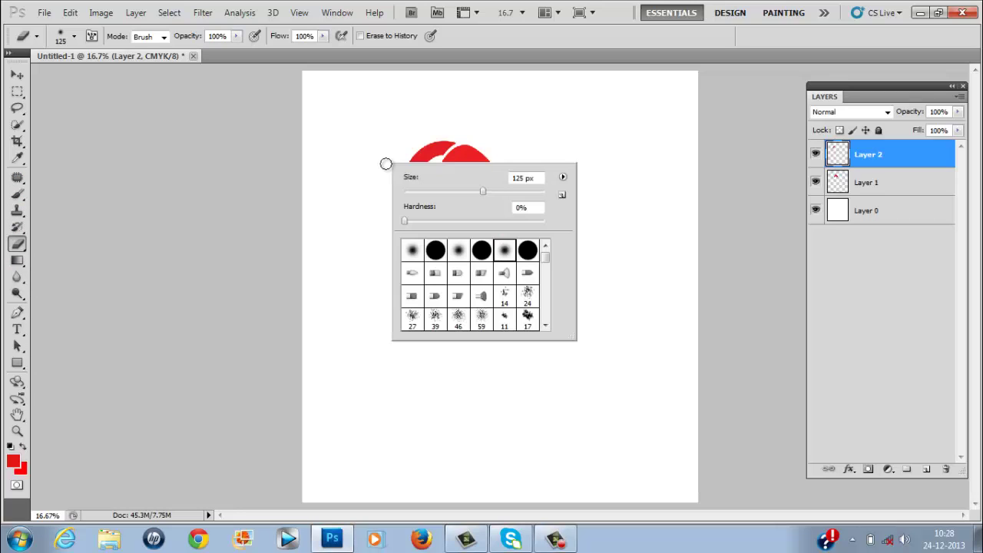
{"action": "left_click", "coordinate": [482, 250]}
{"action": "key", "text": "Return"}
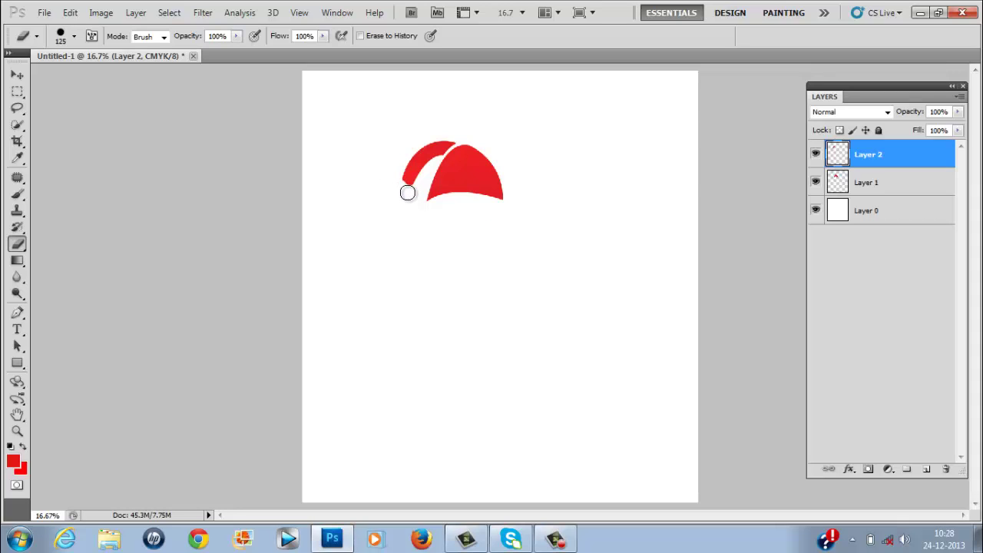
{"action": "left_click", "coordinate": [407, 192]}
On Layer 1, erase a scalloped, fur-like edge along the bottom of the hat body.
{"action": "left_click_drag", "start_coordinate": [894, 186], "coordinate": [515, 196]}
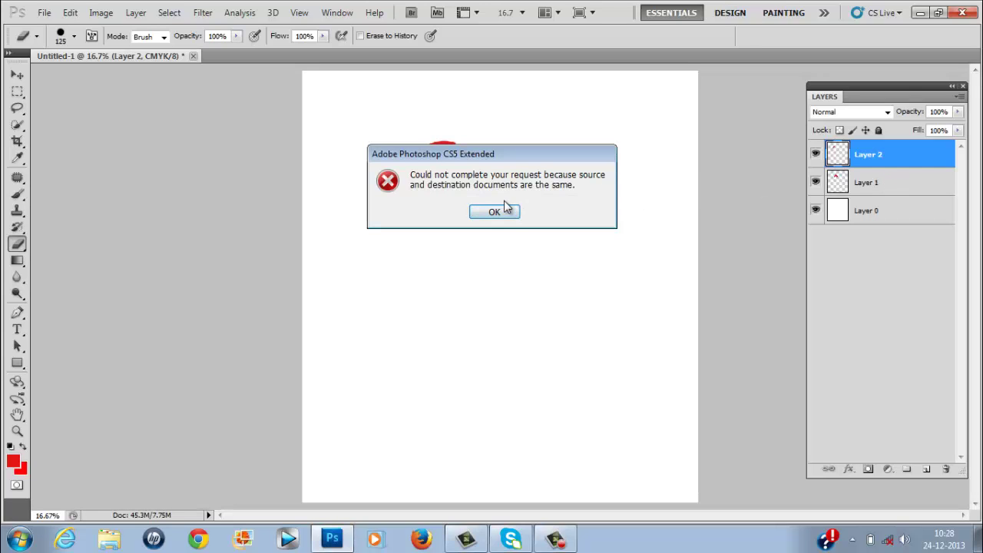
{"action": "left_click", "coordinate": [499, 212]}
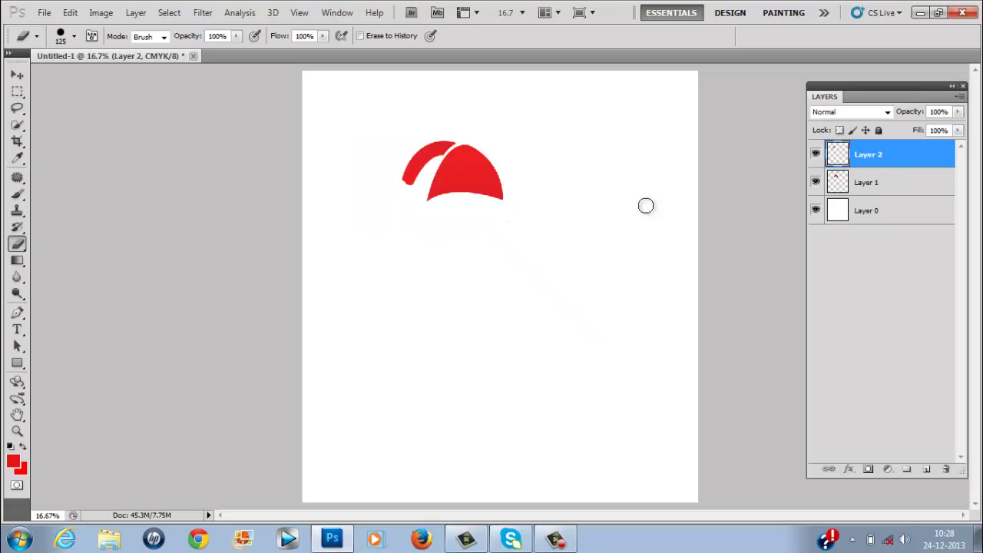
{"action": "left_click", "coordinate": [878, 185]}
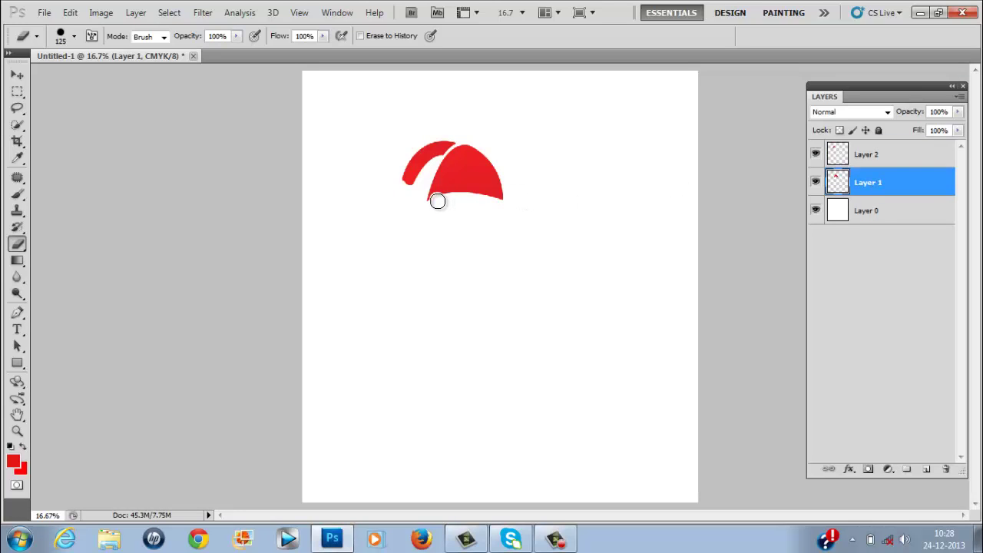
{"action": "mouse_move", "coordinate": [437, 202]}
{"action": "left_mouse_down"}
{"action": "mouse_move", "coordinate": [468, 193]}
{"action": "mouse_move", "coordinate": [495, 208]}
{"action": "left_mouse_up"}
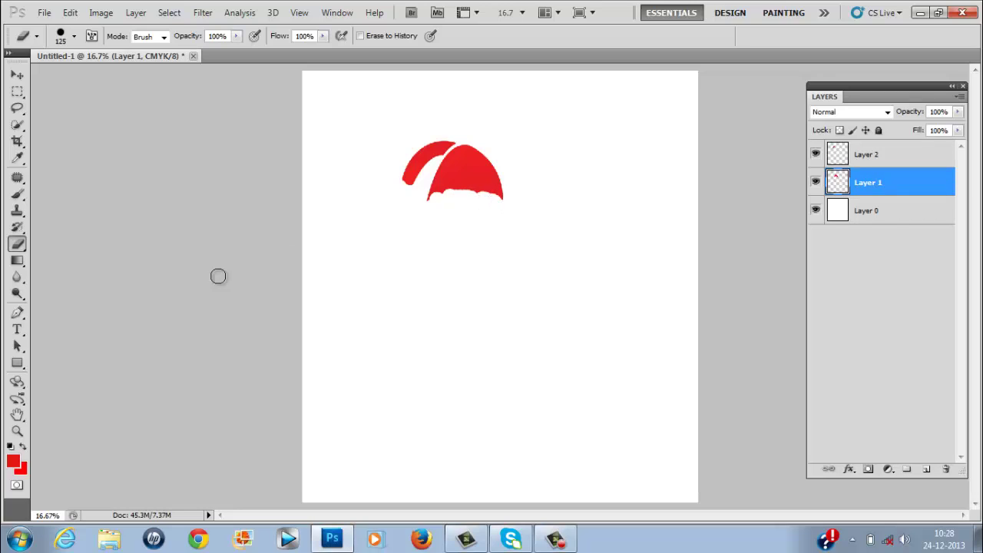
Set the foreground colour to light grey e8e5e5.
{"action": "left_click", "coordinate": [14, 461]}
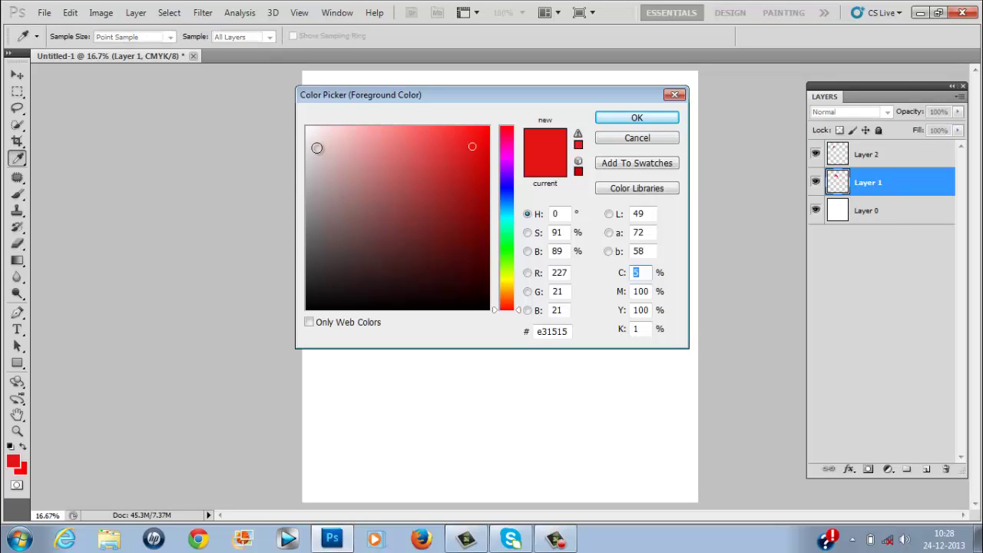
{"action": "left_click_drag", "start_coordinate": [316, 148], "coordinate": [308, 142]}
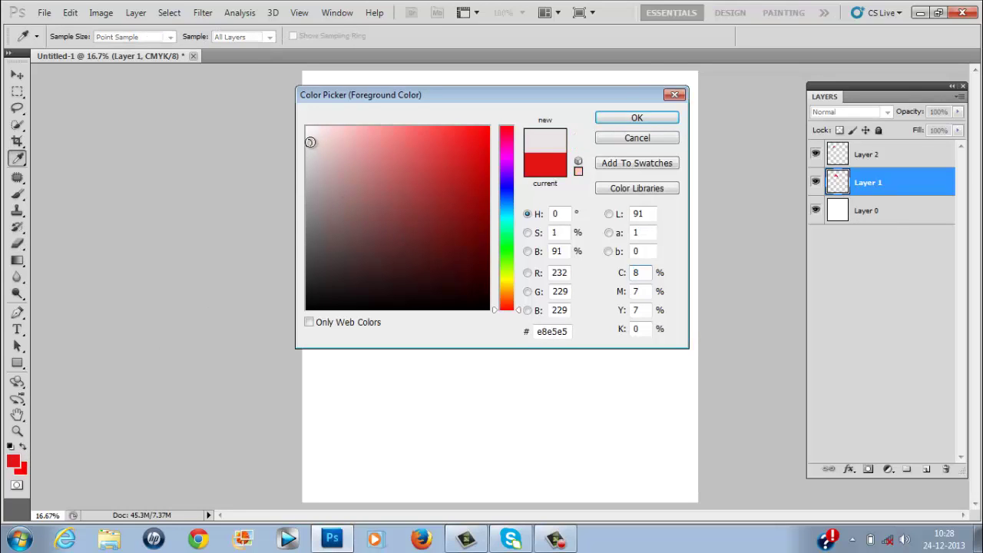
{"action": "left_click", "coordinate": [637, 119]}
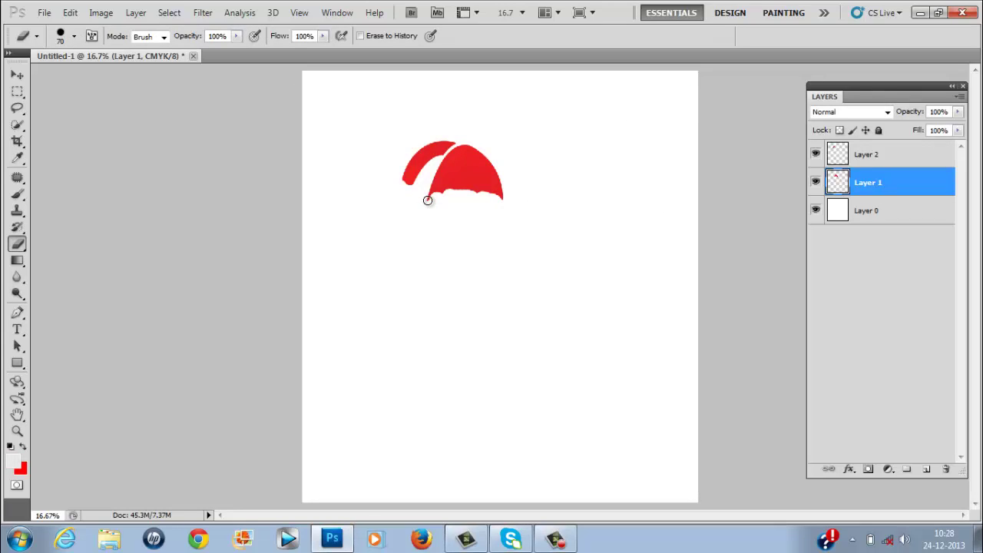
Erase the hat body's lower-left tip with a 70 px eraser and set the foreground colour to light grey d8d8d8.
{"action": "left_click_drag", "start_coordinate": [428, 200], "coordinate": [467, 204]}
{"action": "left_click", "coordinate": [19, 460]}
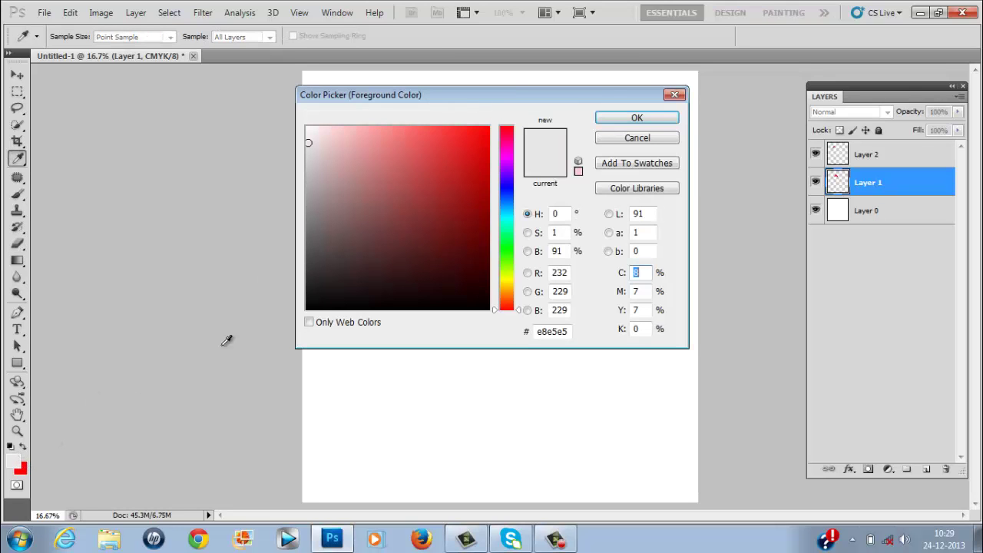
{"action": "left_click_drag", "start_coordinate": [314, 149], "coordinate": [307, 154]}
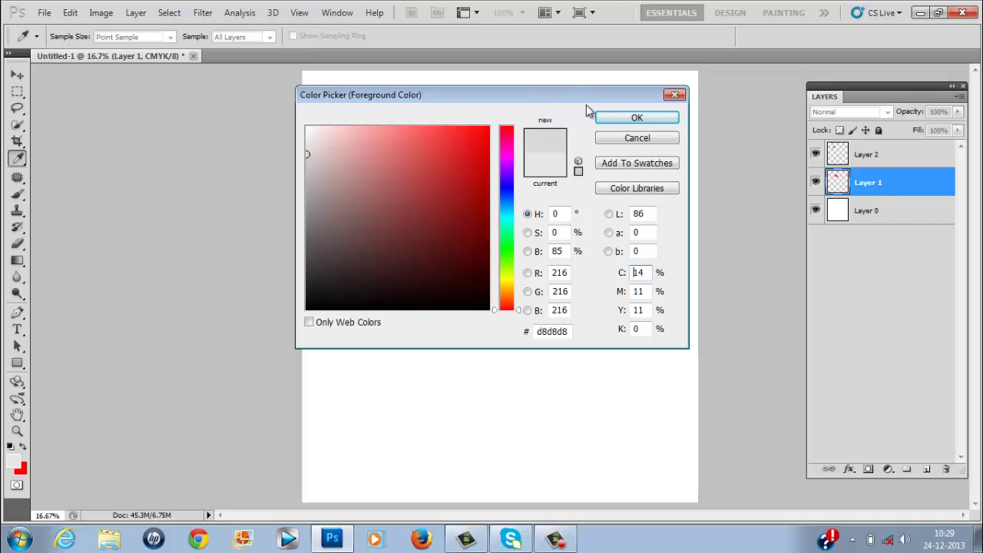
{"action": "left_click", "coordinate": [606, 121]}
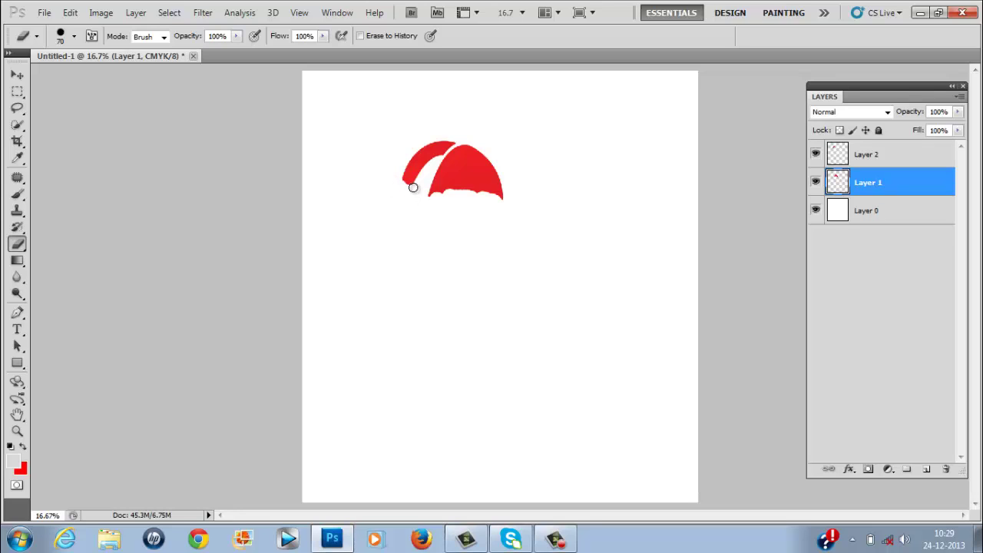
With a soft 31 px brush, paint wavy light grey outlines for the tail's pompom and the fur trim under the hat body.
{"action": "key", "text": "b"}
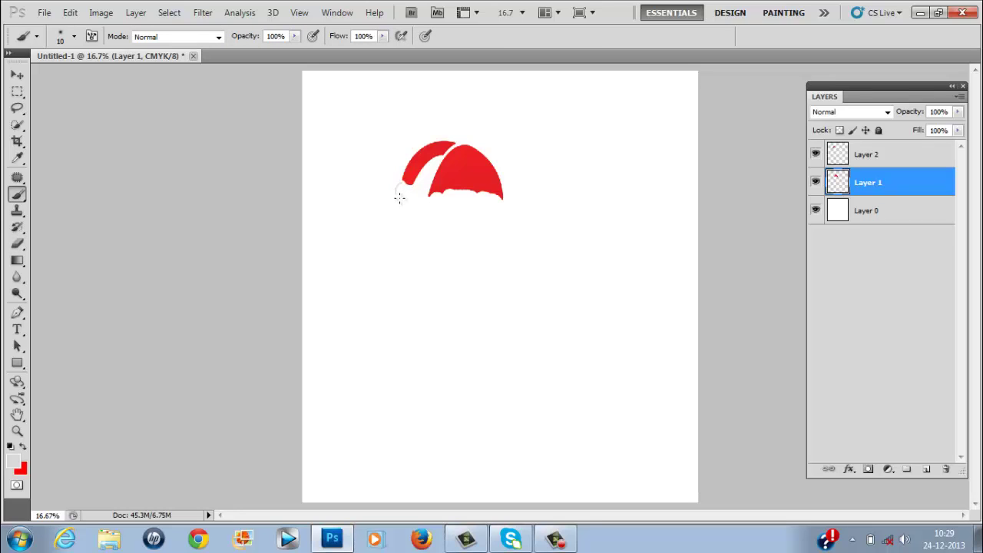
{"action": "right_click", "coordinate": [408, 194]}
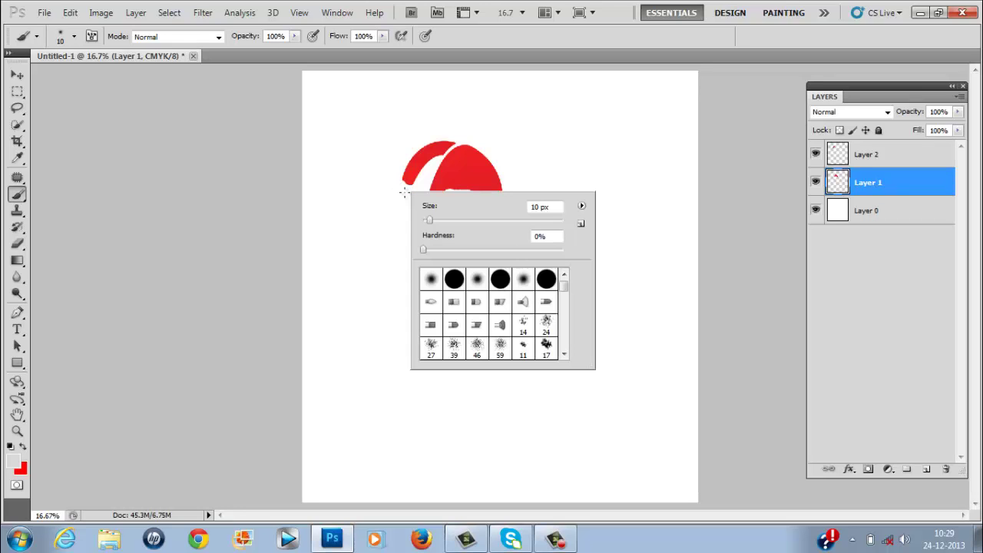
{"action": "left_click_drag", "start_coordinate": [438, 221], "coordinate": [444, 221]}
{"action": "key", "text": "Return"}
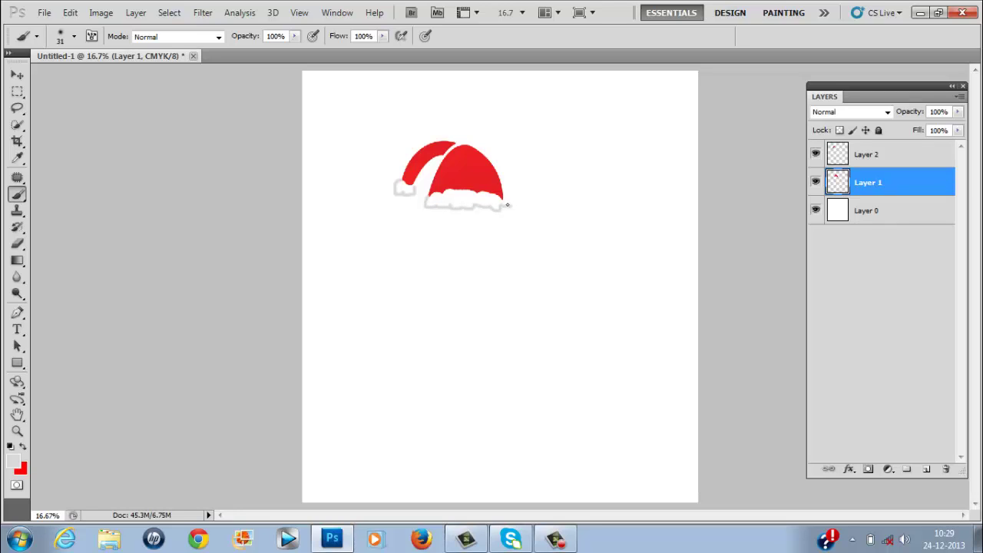
Add a new empty layer directly above Layer 2.
{"action": "left_click", "coordinate": [902, 158]}
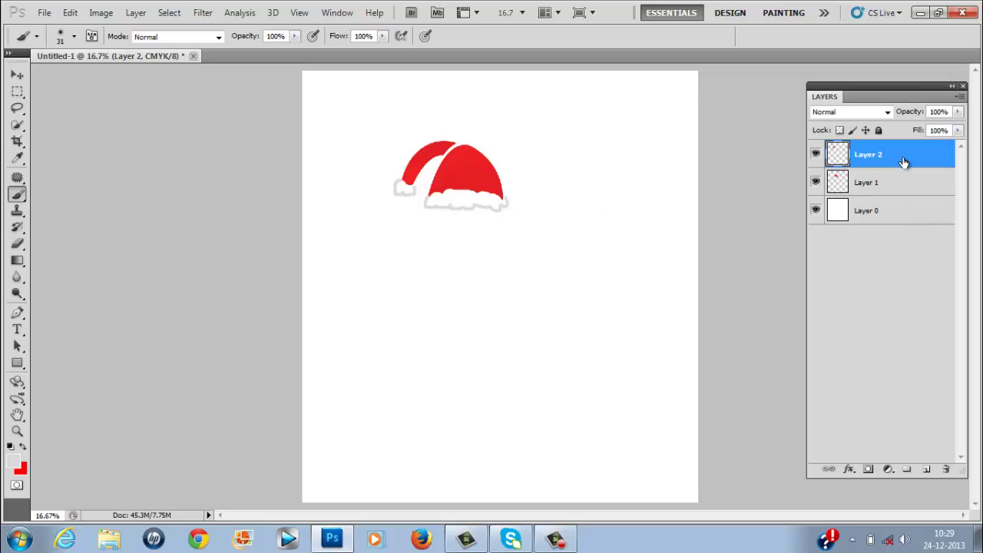
{"action": "left_click", "coordinate": [929, 470]}
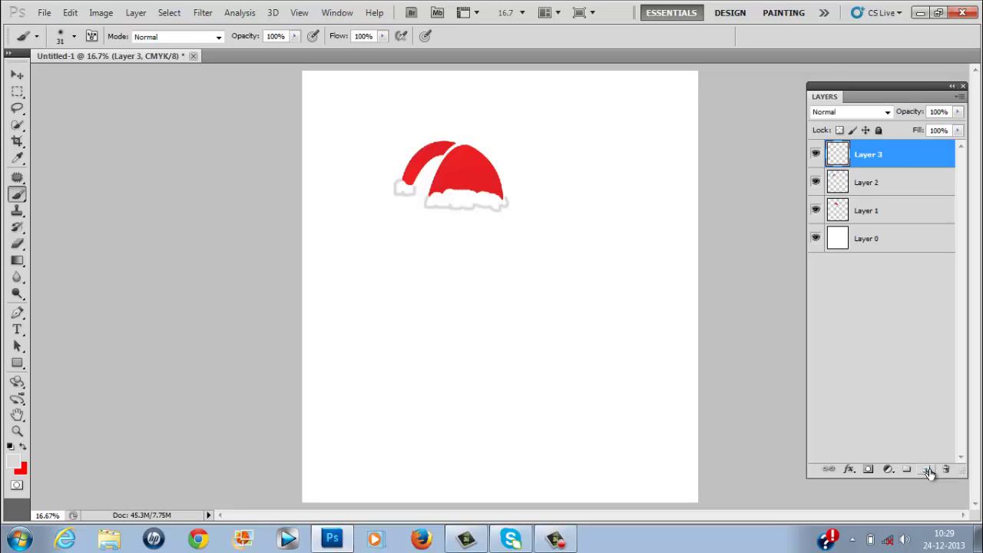
Move Layer 3 directly below Layer 1 and draw a closed egg-shaped face path under the hat's fur trim with the Pen tool.
{"action": "key", "text": "p"}
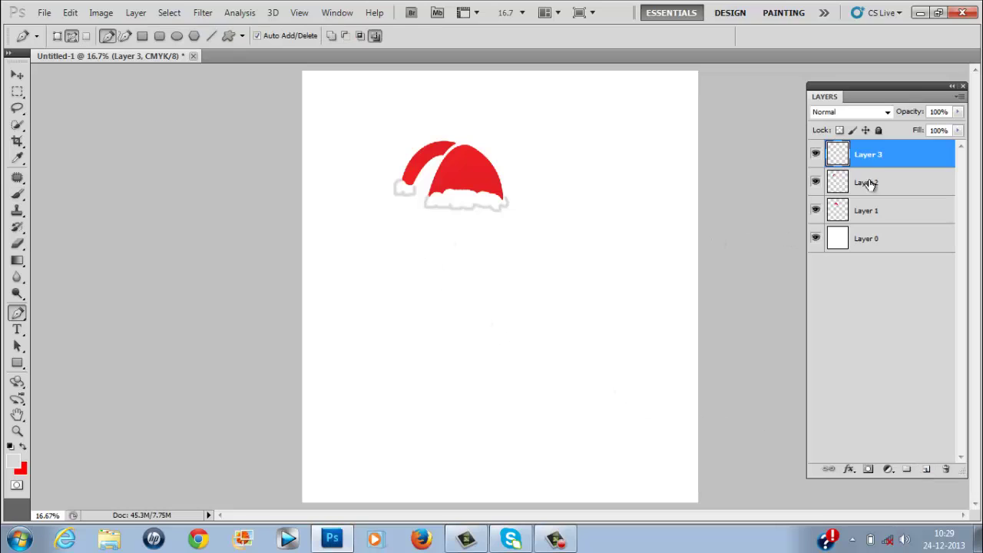
{"action": "left_click_drag", "start_coordinate": [874, 150], "coordinate": [875, 216]}
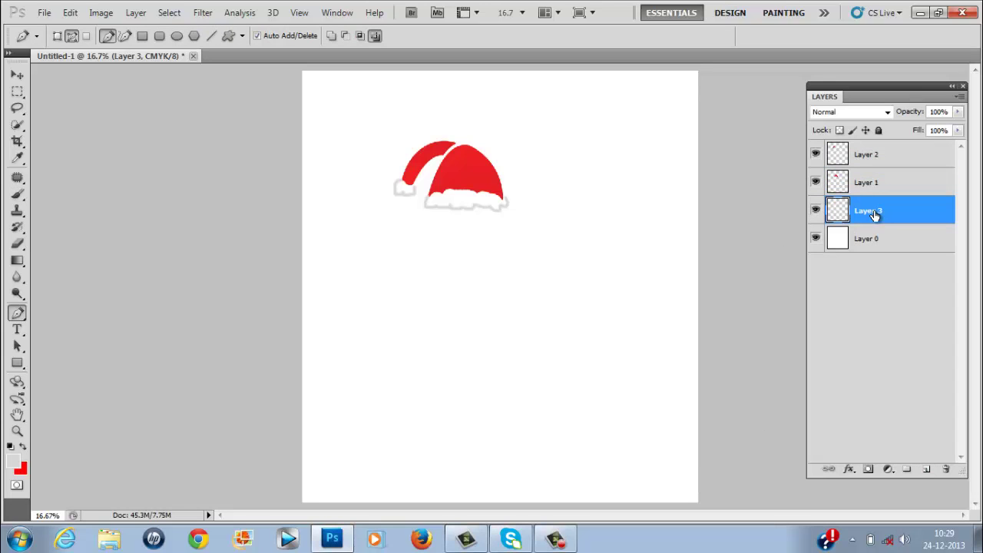
{"action": "left_click", "coordinate": [427, 206]}
{"action": "mouse_move", "coordinate": [507, 202]}
{"action": "left_mouse_down"}
{"action": "mouse_move", "coordinate": [520, 212]}
{"action": "mouse_move", "coordinate": [513, 206]}
{"action": "left_mouse_up"}
{"action": "left_click_drag", "start_coordinate": [446, 273], "coordinate": [382, 244]}
{"action": "left_click", "coordinate": [448, 274], "text": "alt"}
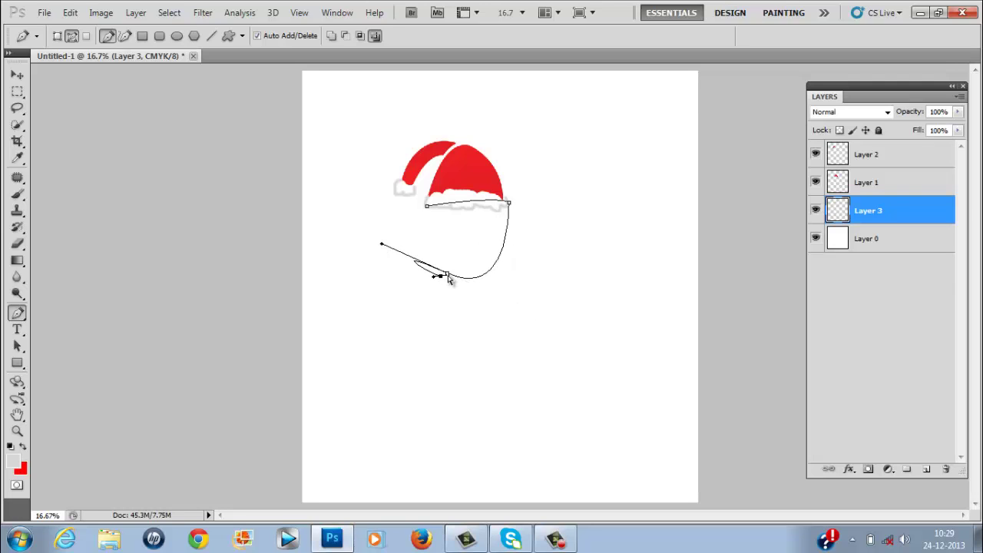
{"action": "key", "text": "ctrl+z"}
{"action": "left_click", "coordinate": [448, 274], "text": "alt"}
{"action": "left_click_drag", "start_coordinate": [427, 208], "coordinate": [434, 152]}
Set the foreground colour to light skin tone ffe5c1.
{"action": "left_click", "coordinate": [15, 461]}
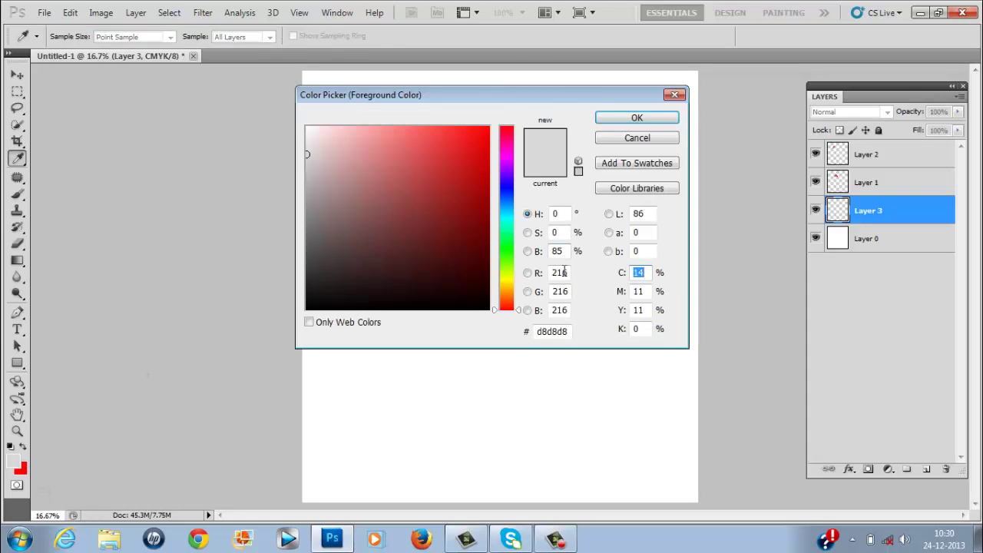
{"action": "left_click", "coordinate": [507, 284]}
{"action": "left_click", "coordinate": [507, 292]}
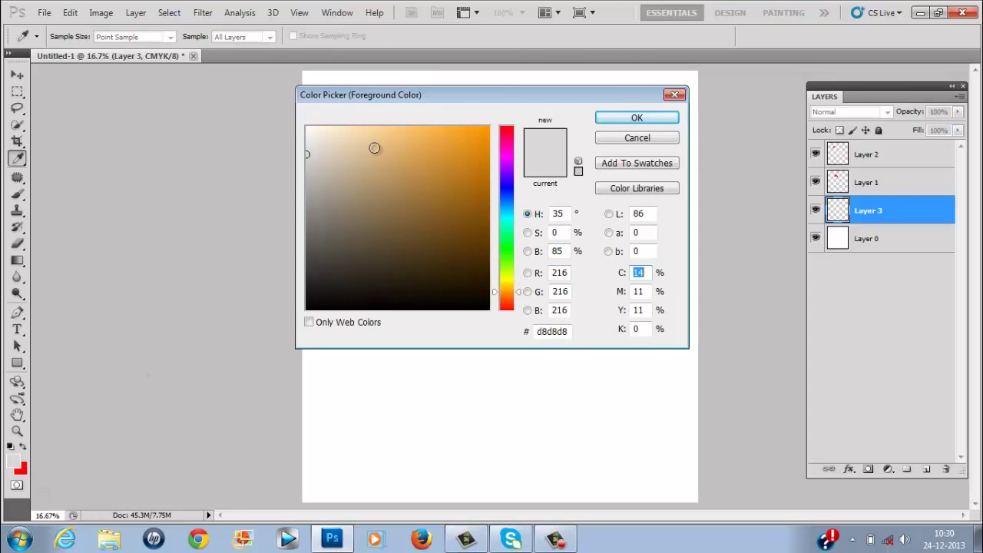
{"action": "left_click_drag", "start_coordinate": [355, 128], "coordinate": [351, 126]}
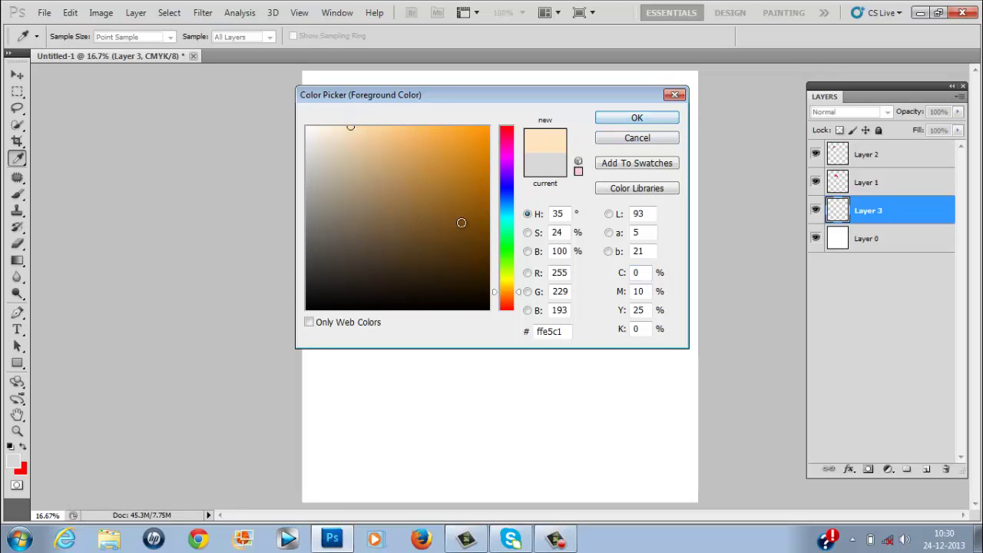
{"action": "left_click", "coordinate": [637, 118]}
{"action": "key", "text": "p"}
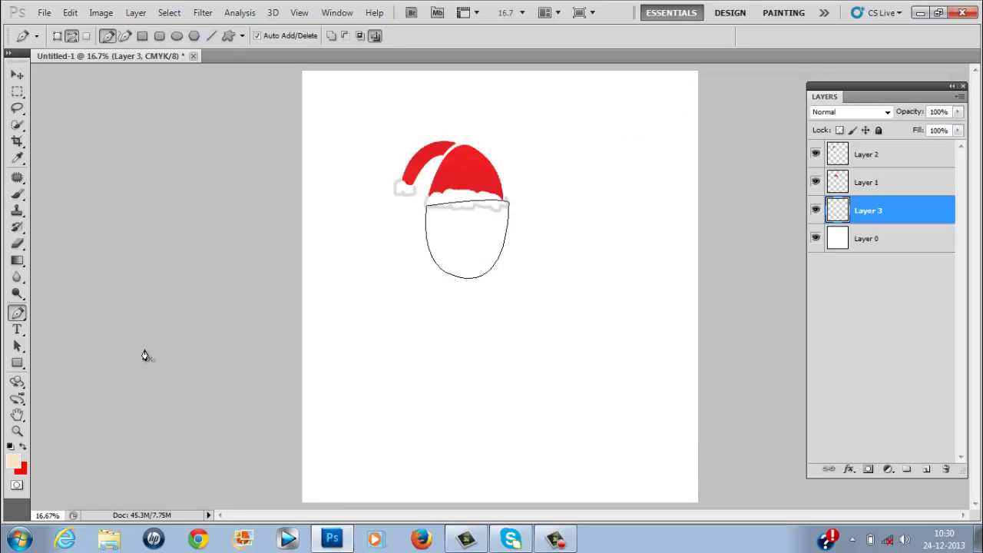
Set the background colour to darker skin tone f2d18c.
{"action": "left_click", "coordinate": [20, 468]}
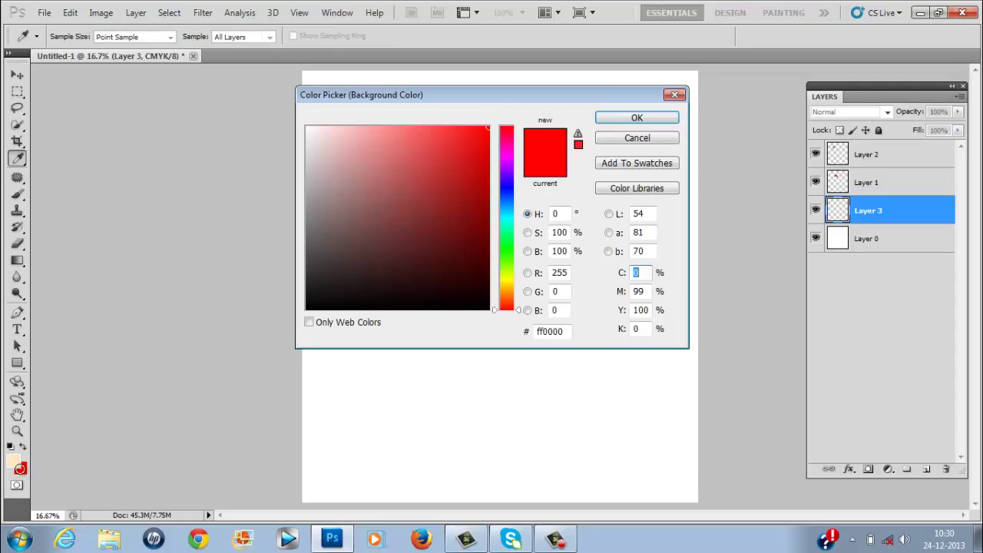
{"action": "left_click", "coordinate": [506, 289]}
{"action": "left_click_drag", "start_coordinate": [383, 128], "coordinate": [384, 136]}
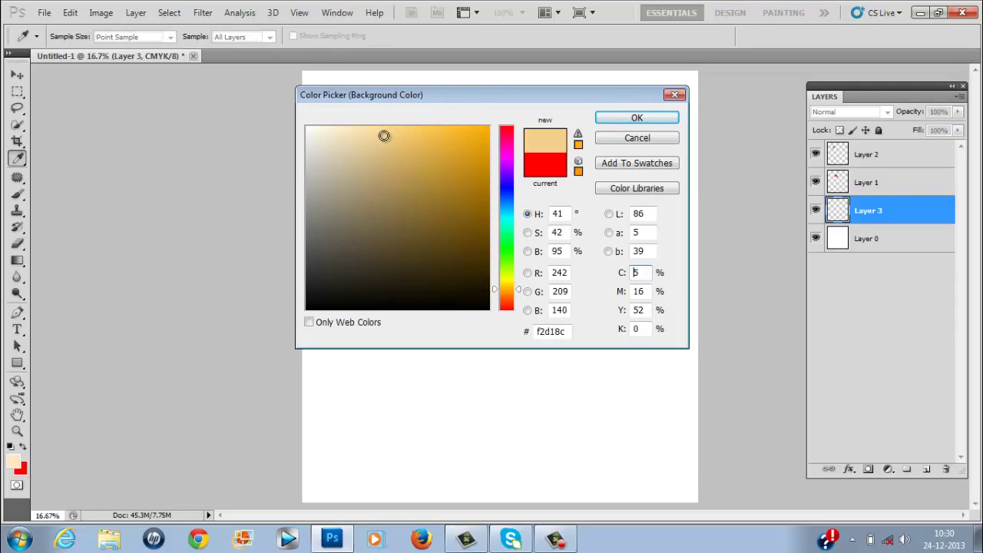
{"action": "left_click", "coordinate": [634, 118]}
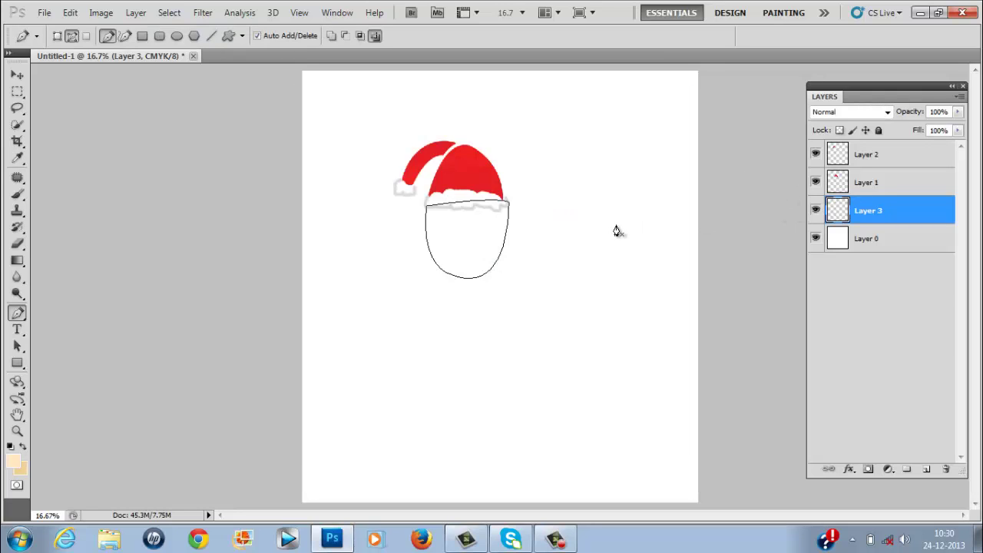
Fill the face path with a vertical skin-tone linear gradient, darker at the top, and erase its overlap on the fur trim with a 70 px eraser.
{"action": "key", "text": "ctrl+Return"}
{"action": "key", "text": "g"}
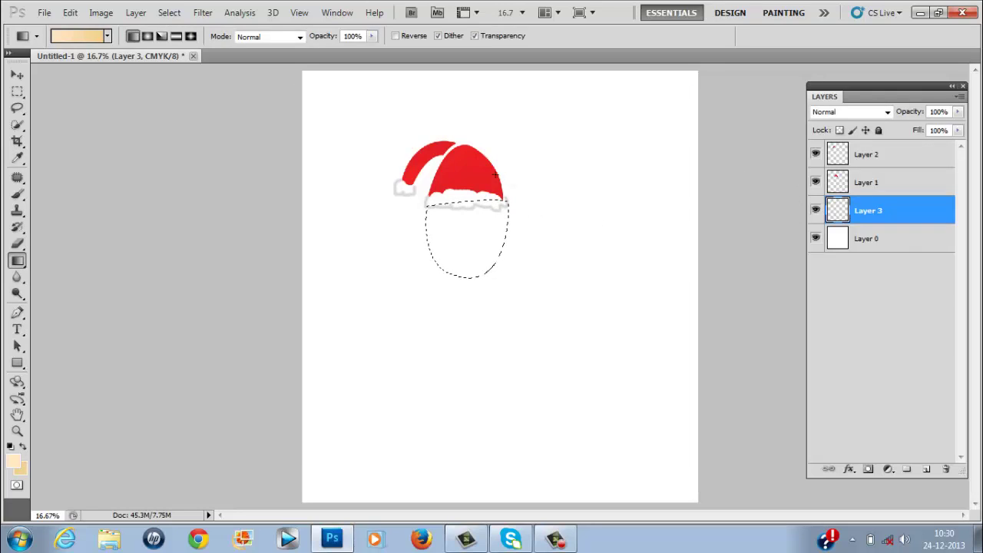
{"action": "left_click_drag", "start_coordinate": [467, 202], "coordinate": [463, 166]}
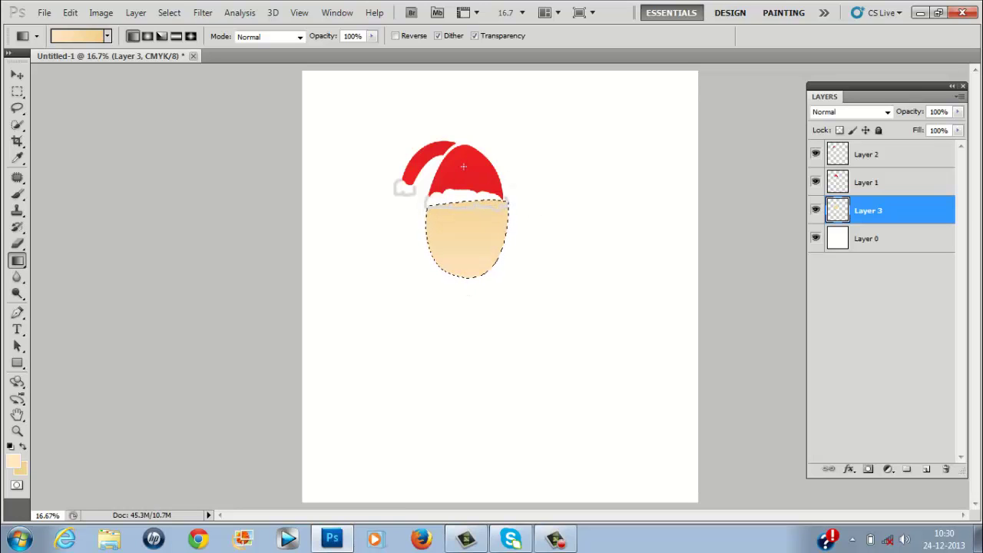
{"action": "key", "text": "ctrl+d"}
{"action": "key", "text": "b"}
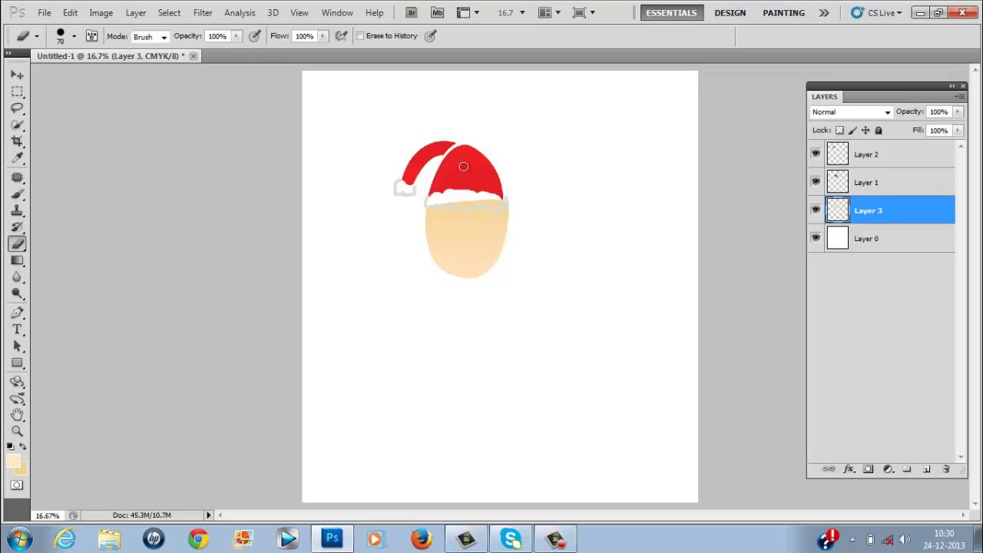
{"action": "mouse_move", "coordinate": [448, 198]}
{"action": "left_mouse_down"}
{"action": "mouse_move", "coordinate": [437, 198]}
{"action": "mouse_move", "coordinate": [502, 202]}
{"action": "mouse_move", "coordinate": [432, 202]}
{"action": "left_mouse_up"}
Set the foreground colour to white ffffff for the brush.
{"action": "key", "text": "b"}
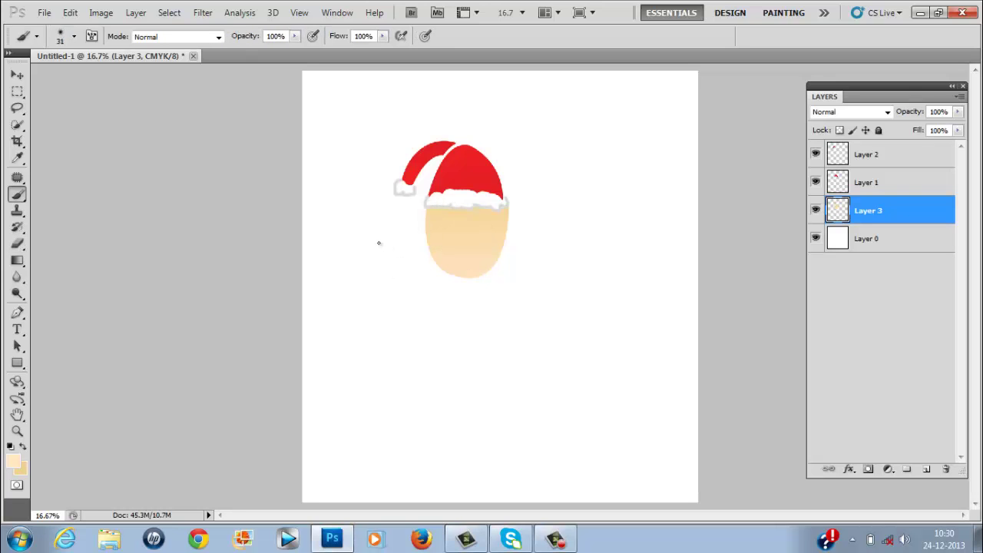
{"action": "left_click", "coordinate": [13, 462]}
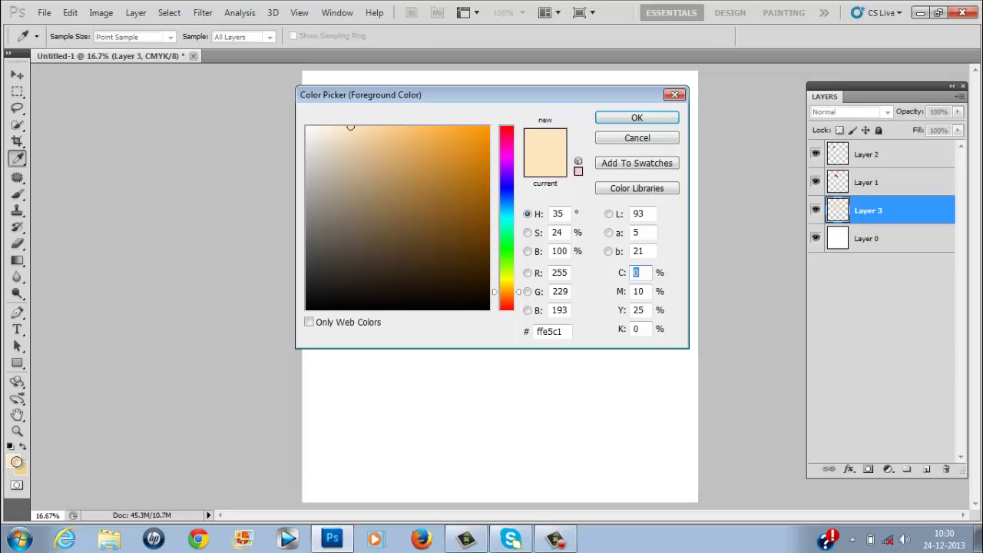
{"action": "left_click_drag", "start_coordinate": [375, 147], "coordinate": [301, 121]}
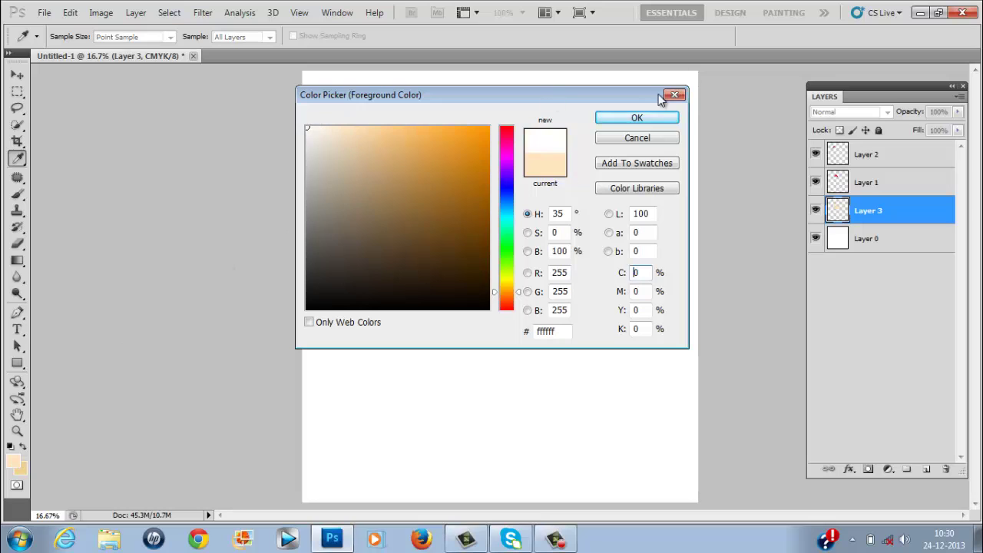
{"action": "left_click", "coordinate": [638, 118]}
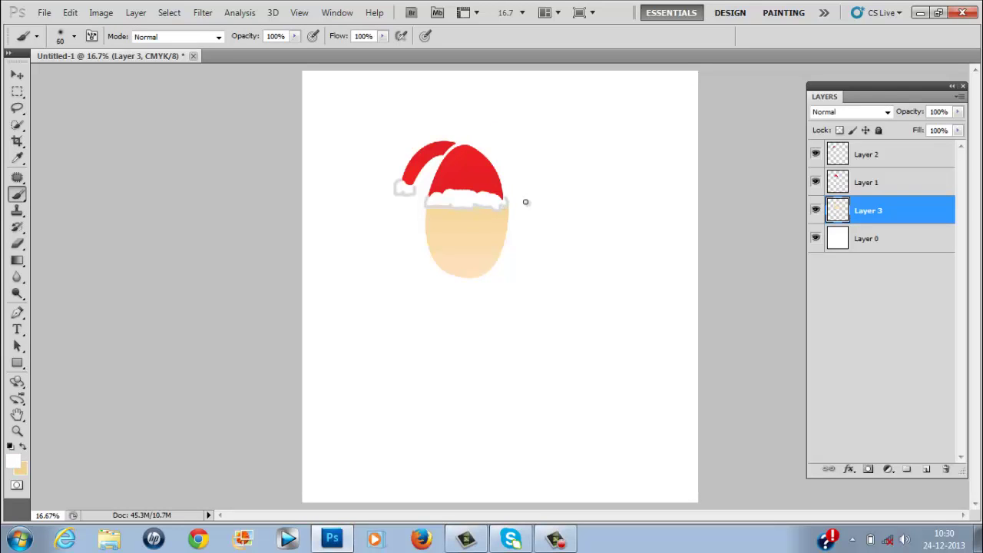
Paint two round white eyes side by side on the upper face with a hard 175 px brush at 100% hardness.
{"action": "key", "text": "bracketright"}
{"action": "key", "text": "bracketright"}
{"action": "key", "text": "bracketright"}
{"action": "key", "text": "bracketright"}
{"action": "key", "text": "bracketright"}
{"action": "left_click", "coordinate": [480, 224]}
{"action": "right_click", "coordinate": [477, 222]}
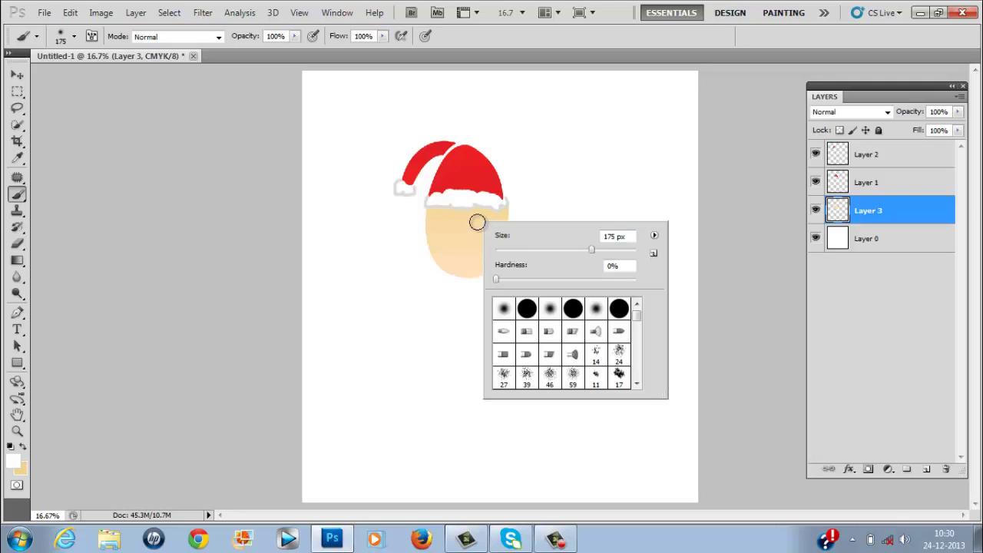
{"action": "left_click", "coordinate": [573, 308]}
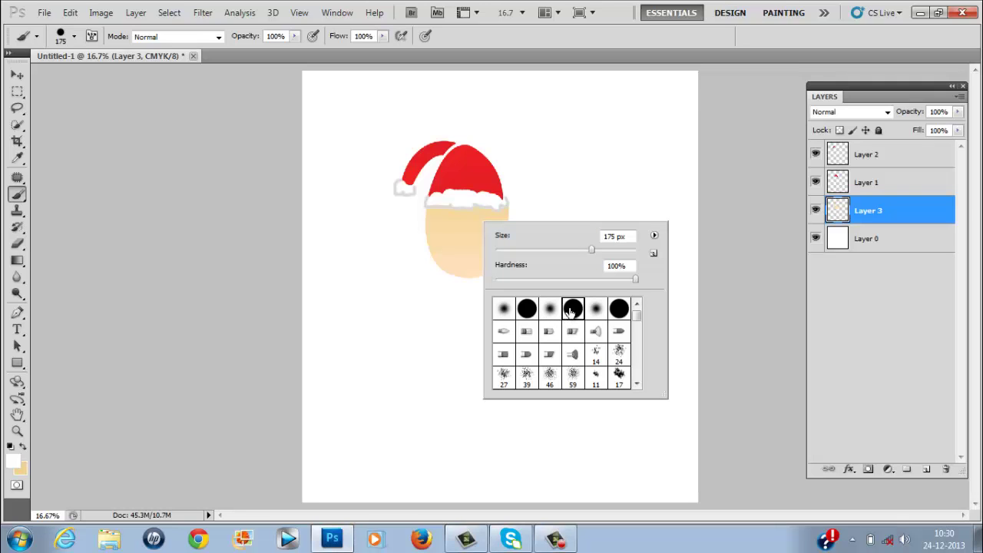
{"action": "left_click", "coordinate": [446, 226]}
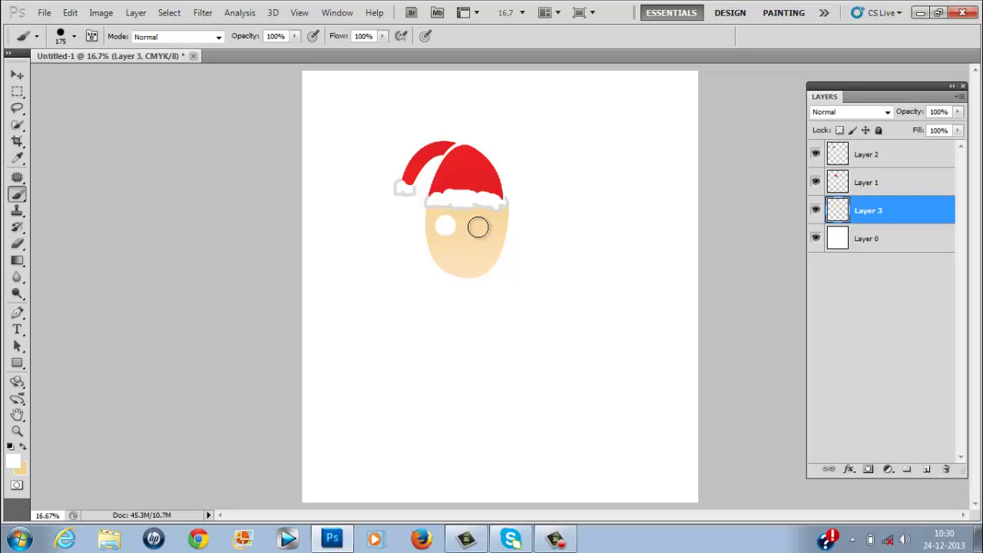
{"action": "left_click", "coordinate": [477, 226]}
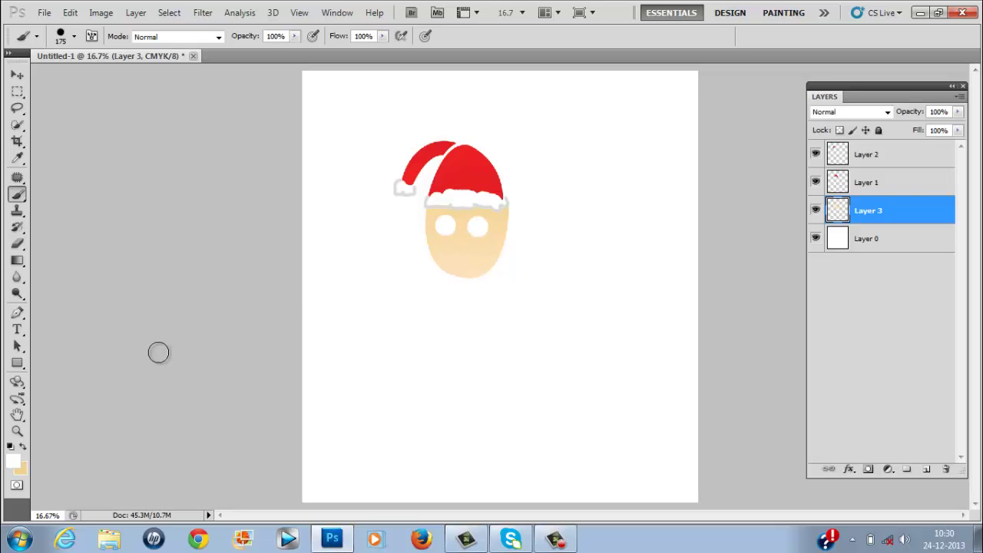
Set the foreground colour to near-black 010101 and paint a round pupil low in each white eye with a hard 90 px brush.
{"action": "left_click", "coordinate": [13, 461]}
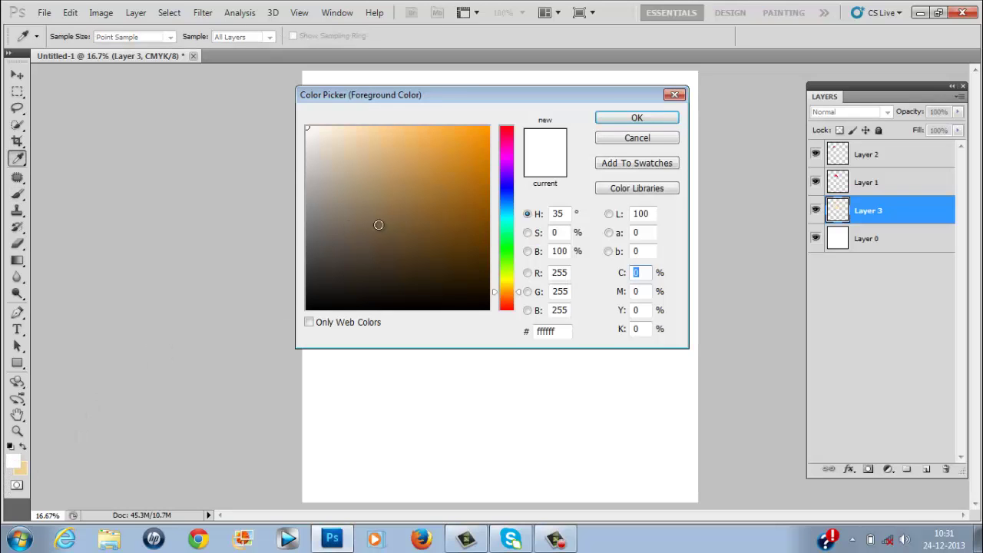
{"action": "mouse_move", "coordinate": [378, 222]}
{"action": "left_mouse_down"}
{"action": "mouse_move", "coordinate": [285, 294]}
{"action": "mouse_move", "coordinate": [288, 315]}
{"action": "left_mouse_up"}
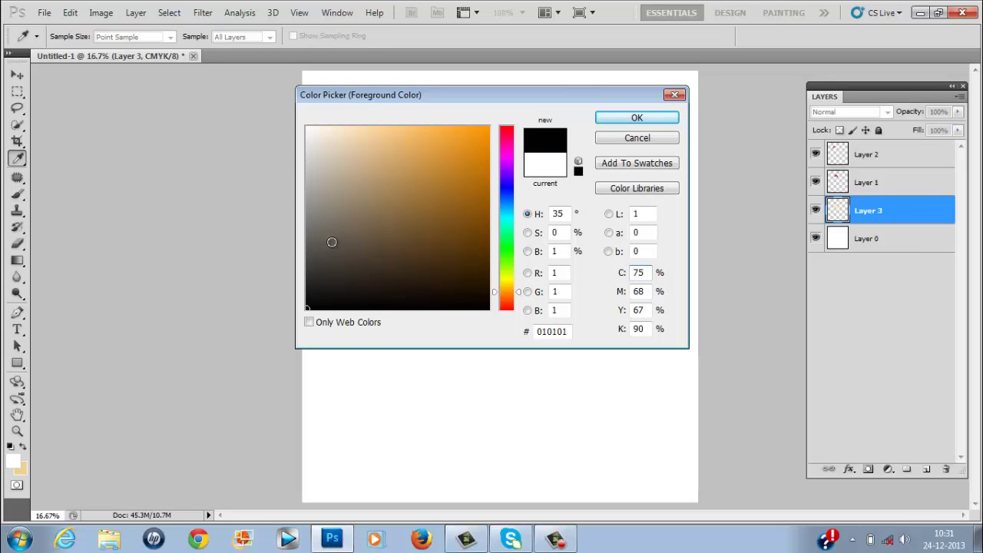
{"action": "left_click", "coordinate": [617, 116]}
{"action": "key", "text": "bracketleft"}
{"action": "key", "text": "bracketleft"}
{"action": "key", "text": "bracketleft"}
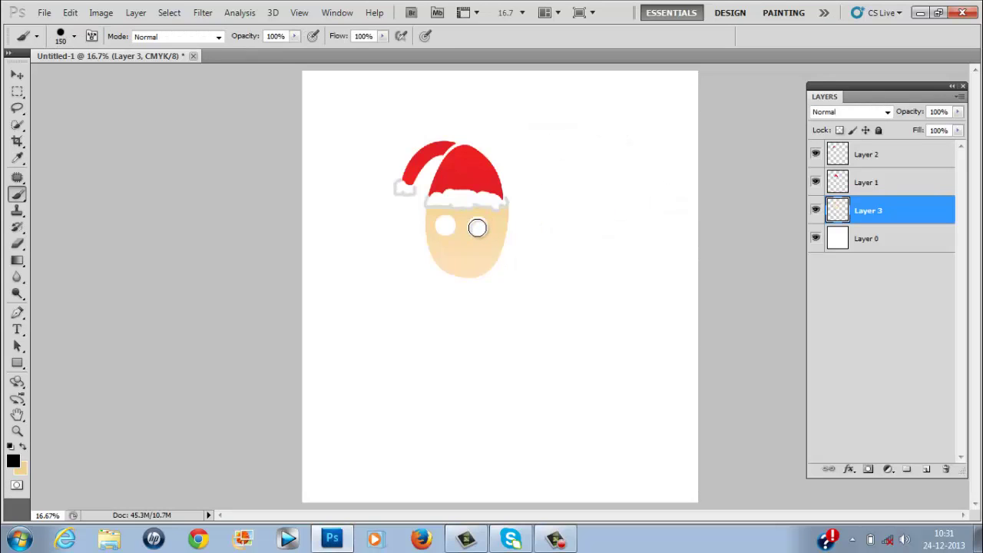
{"action": "left_click", "coordinate": [477, 227]}
{"action": "left_click", "coordinate": [476, 230]}
{"action": "left_click", "coordinate": [443, 230]}
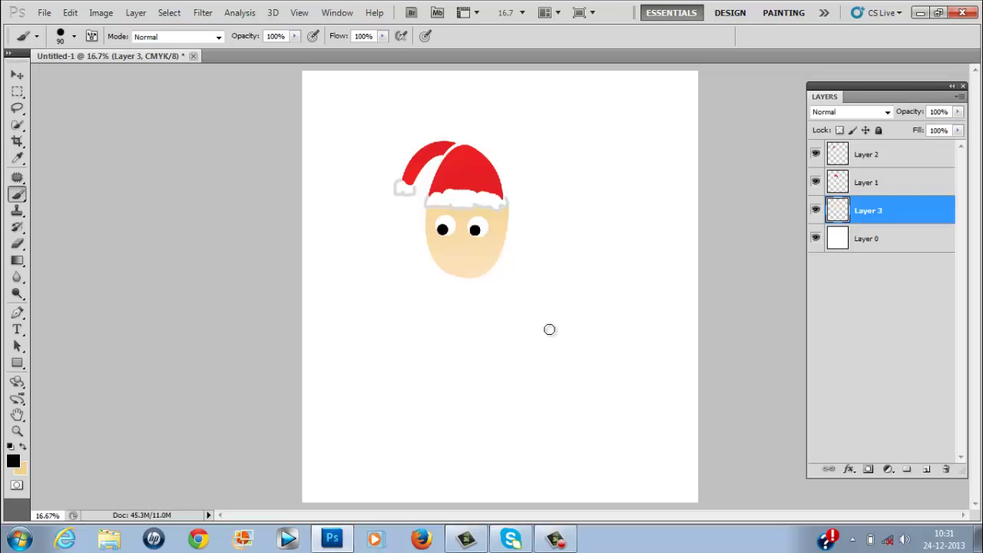
Sample white from the canvas and paint a small highlight in each black pupil with a hard 30 px brush.
{"action": "key", "text": "i"}
{"action": "key", "text": "b"}
{"action": "left_click_drag", "start_coordinate": [441, 229], "coordinate": [473, 249]}
{"action": "key", "text": "ctrl+z"}
{"action": "key", "text": "i"}
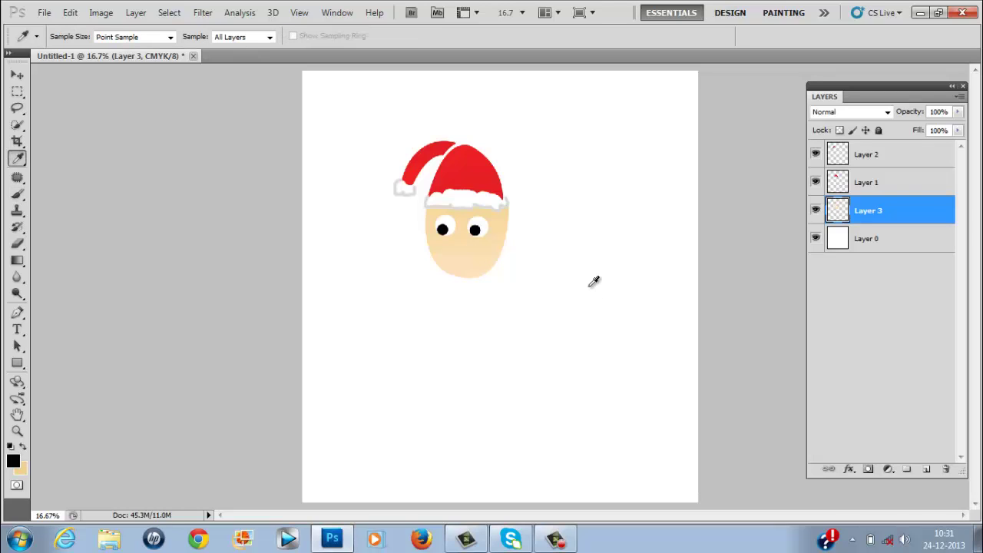
{"action": "left_click", "coordinate": [594, 282]}
{"action": "key", "text": "b"}
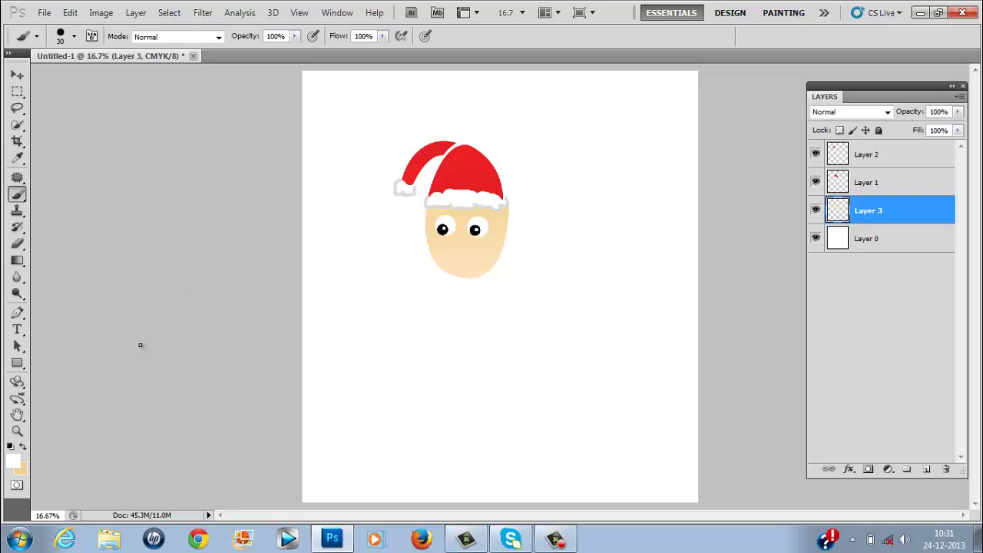
Set the foreground colour to black 000000 and paint a small L-shaped nose between and below the eyes with a 25 px brush.
{"action": "left_click", "coordinate": [15, 461]}
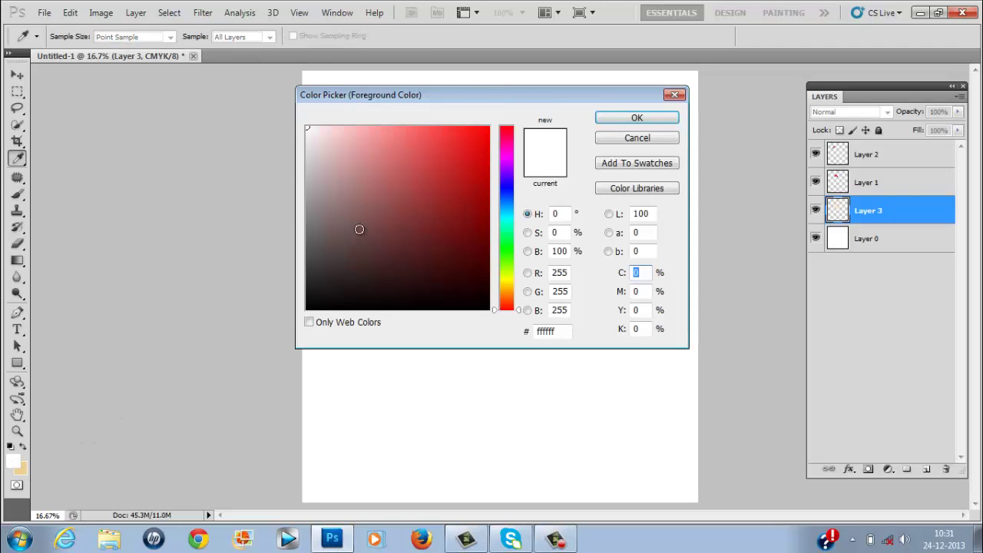
{"action": "left_click", "coordinate": [322, 290]}
{"action": "left_click", "coordinate": [303, 304]}
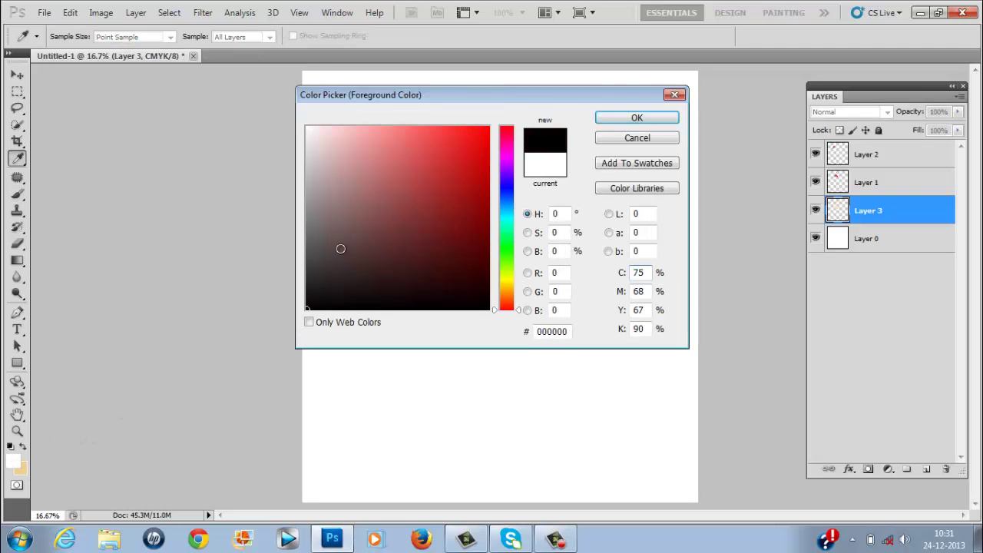
{"action": "left_click", "coordinate": [617, 116]}
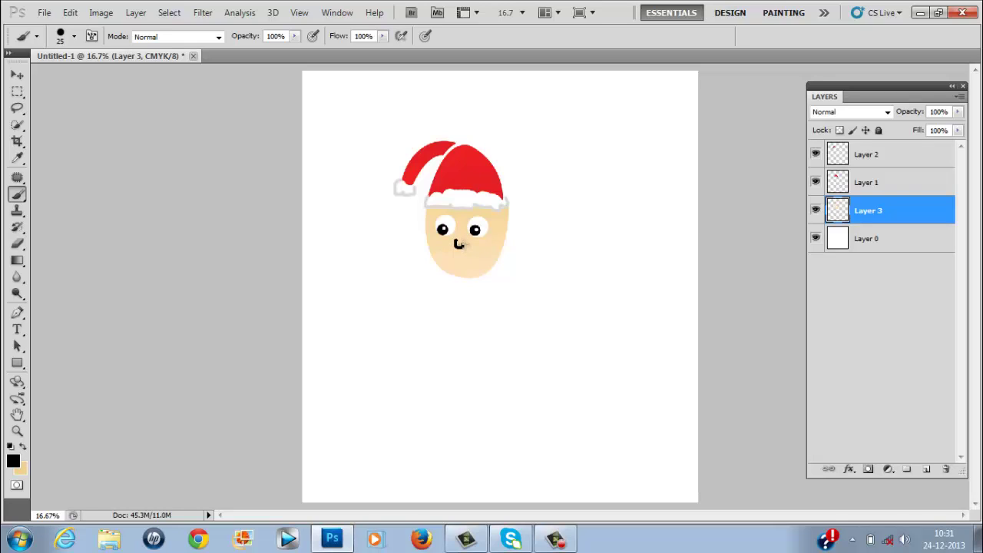
{"action": "left_click_drag", "start_coordinate": [458, 243], "coordinate": [467, 248]}
{"action": "key", "text": "ctrl+z"}
Sample the hat's red and paint a straight horizontal mouth below the nose with the brush.
{"action": "key", "text": "i"}
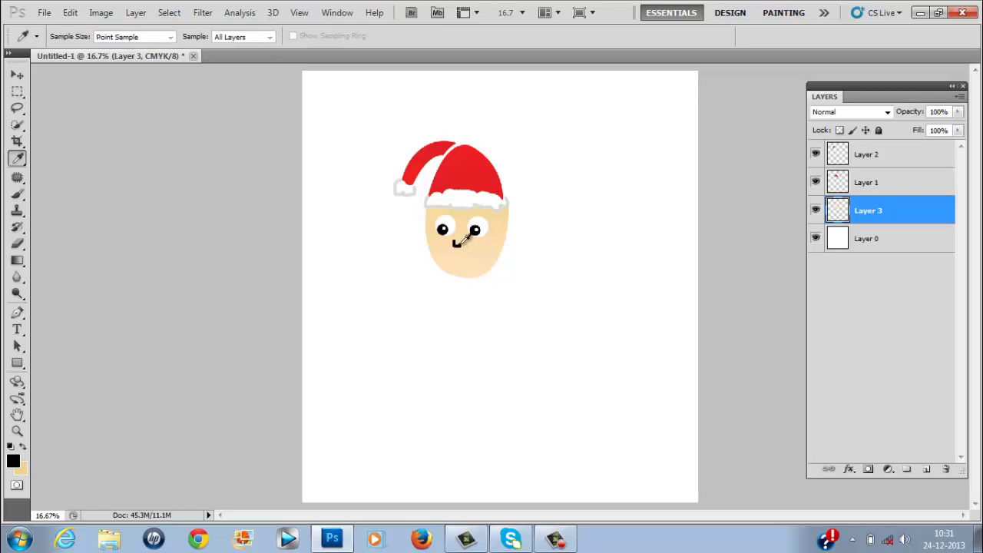
{"action": "left_click", "coordinate": [489, 175]}
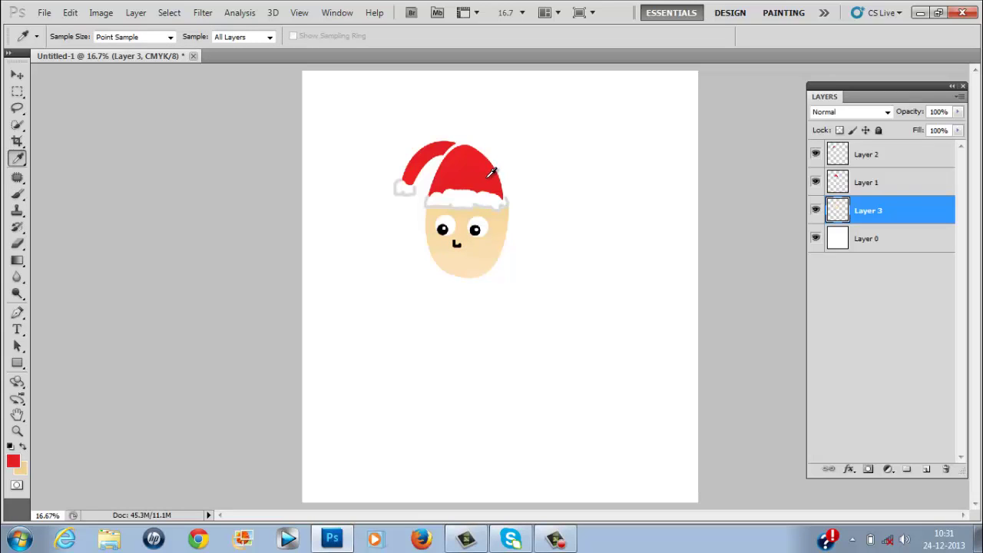
{"action": "key", "text": "b"}
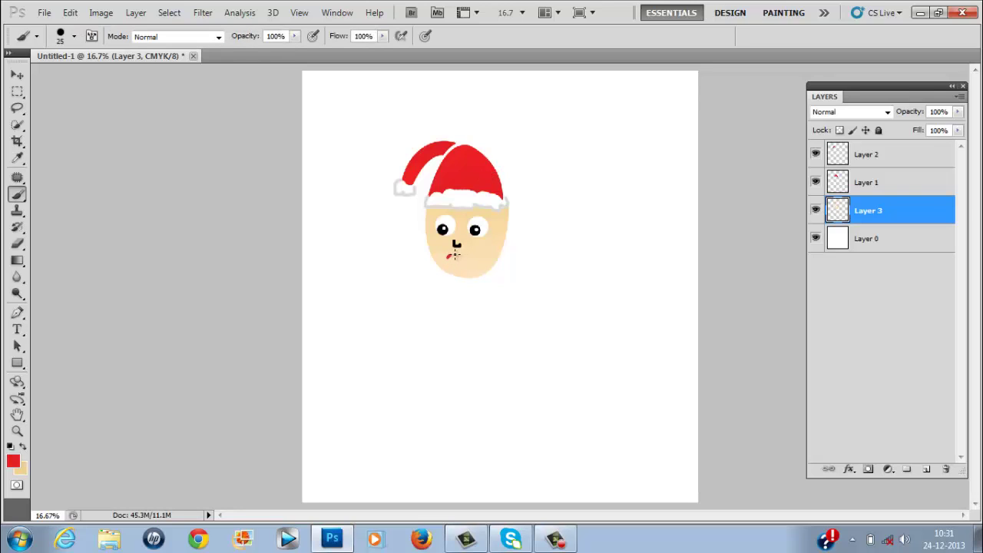
{"action": "left_click_drag", "start_coordinate": [456, 254], "coordinate": [473, 256]}
{"action": "key", "text": "ctrl+z"}
On Layer 1, begin a Pen path for the body from the chin's left edge, down a bulging left side and along a curved hem.
{"action": "left_click", "coordinate": [887, 176]}
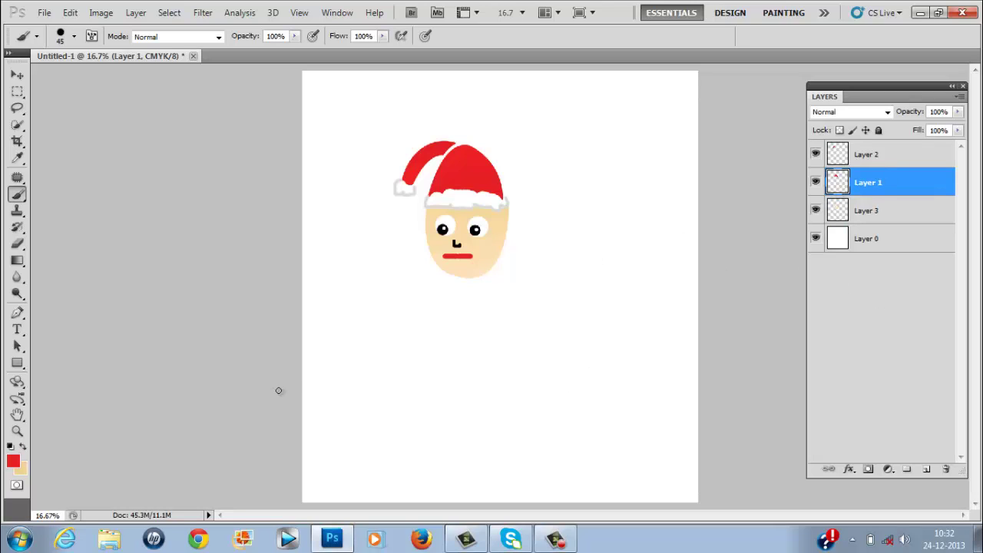
{"action": "key", "text": "p"}
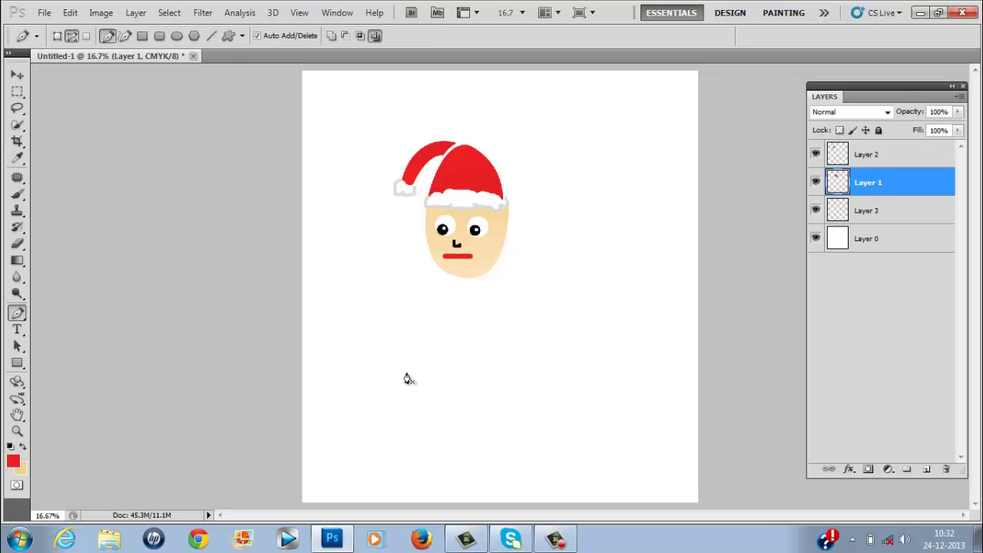
{"action": "key", "text": "b"}
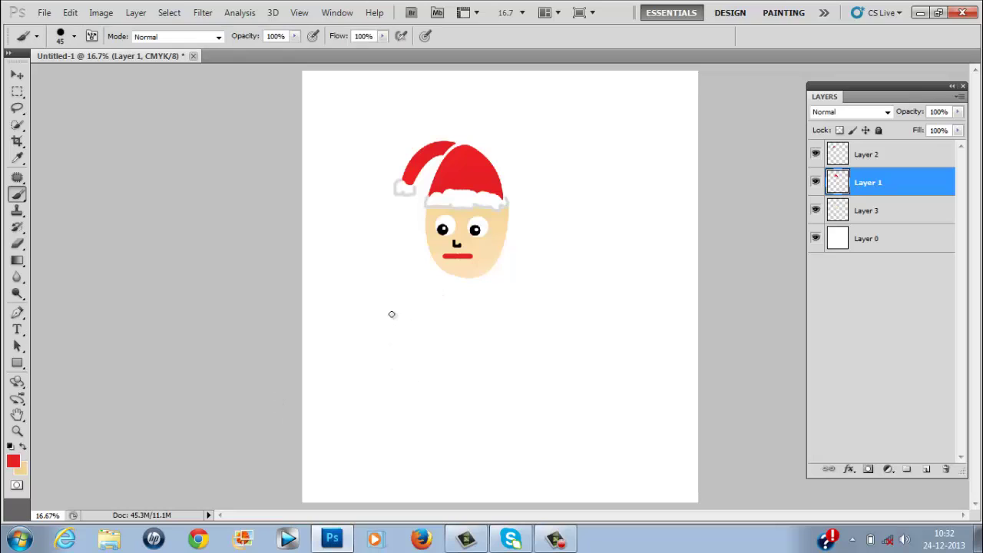
{"action": "key", "text": "p"}
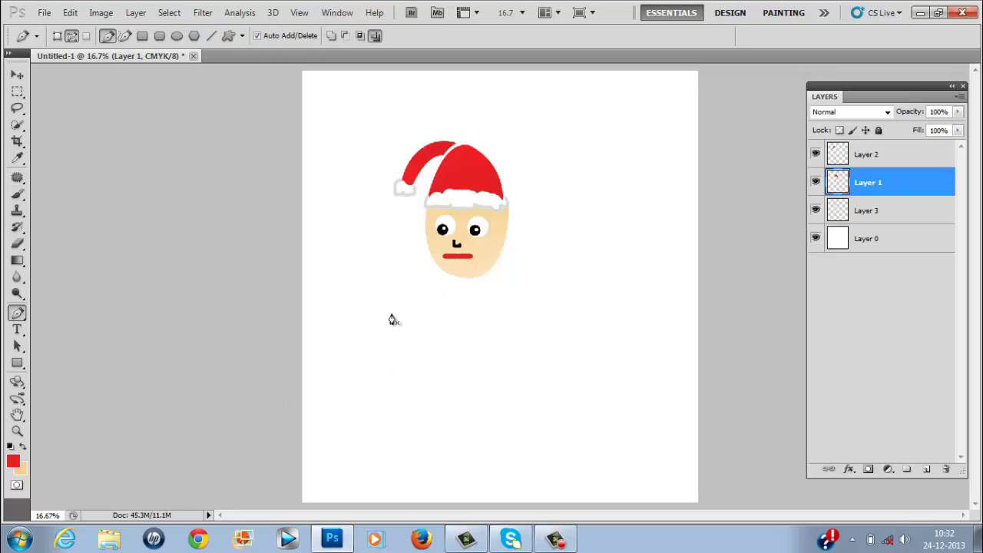
{"action": "left_click", "coordinate": [435, 271]}
{"action": "left_click_drag", "start_coordinate": [405, 392], "coordinate": [434, 431]}
{"action": "left_click", "coordinate": [406, 394]}
{"action": "left_click", "coordinate": [402, 403]}
{"action": "left_click_drag", "start_coordinate": [534, 402], "coordinate": [563, 378]}
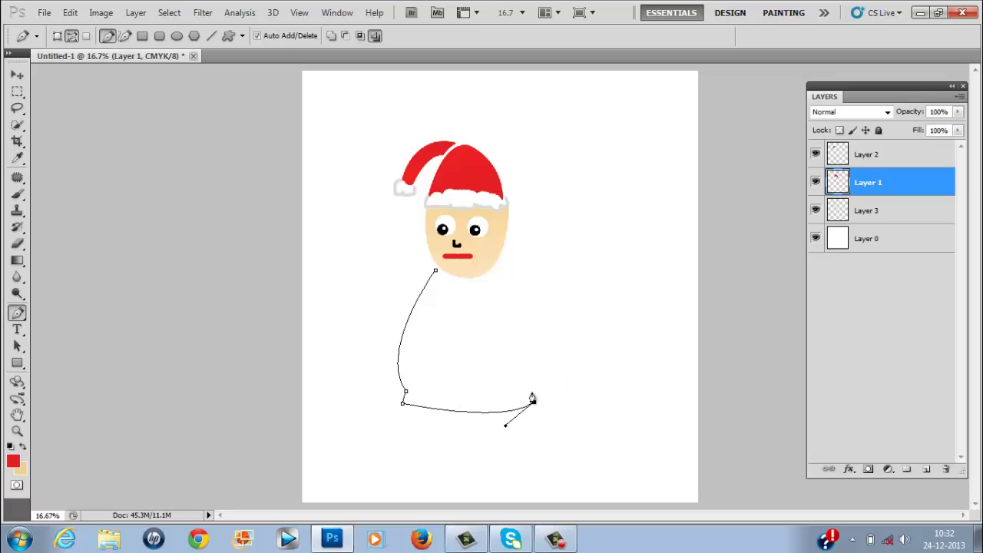
Continue the body path up the bulging right side, close it along the underside of the chin and load it as a selection.
{"action": "left_click", "coordinate": [532, 398]}
{"action": "left_click_drag", "start_coordinate": [523, 294], "coordinate": [487, 257]}
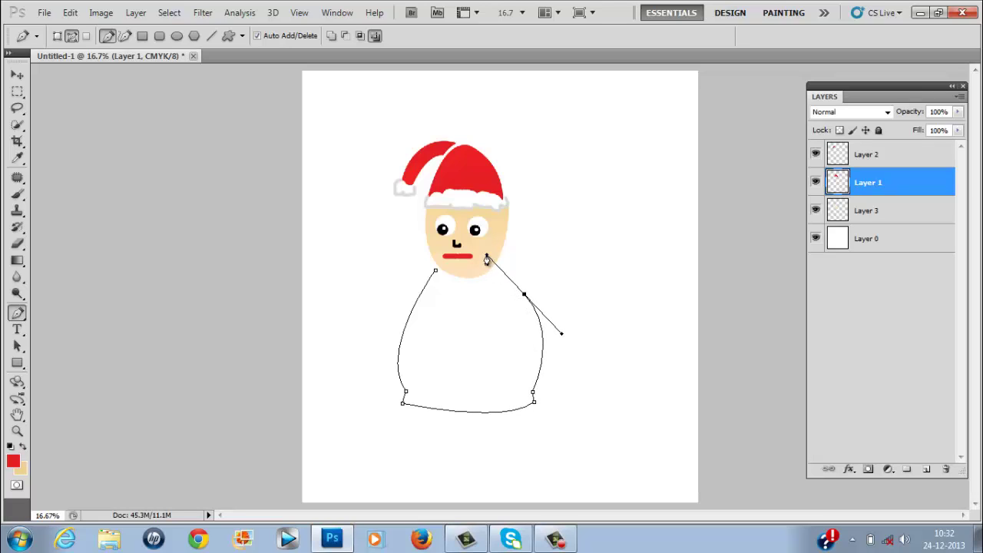
{"action": "left_click", "coordinate": [524, 295]}
{"action": "left_click", "coordinate": [498, 265]}
{"action": "left_click_drag", "start_coordinate": [455, 275], "coordinate": [479, 288]}
{"action": "left_click", "coordinate": [455, 274], "text": "alt"}
{"action": "left_click", "coordinate": [437, 266]}
{"action": "key", "text": "ctrl+Return"}
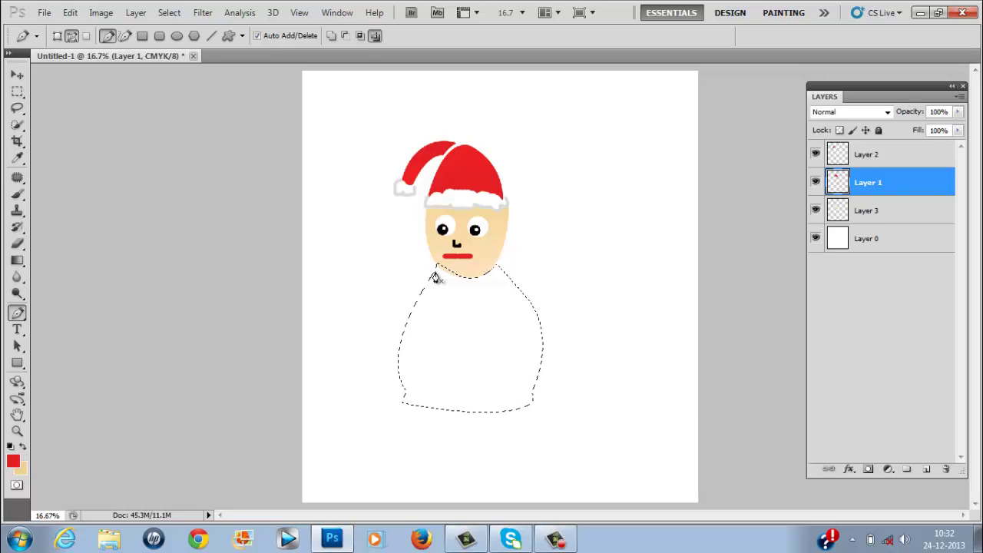
Swap the foreground and background colours and choose red d21010 as the foreground.
{"action": "key", "text": "i"}
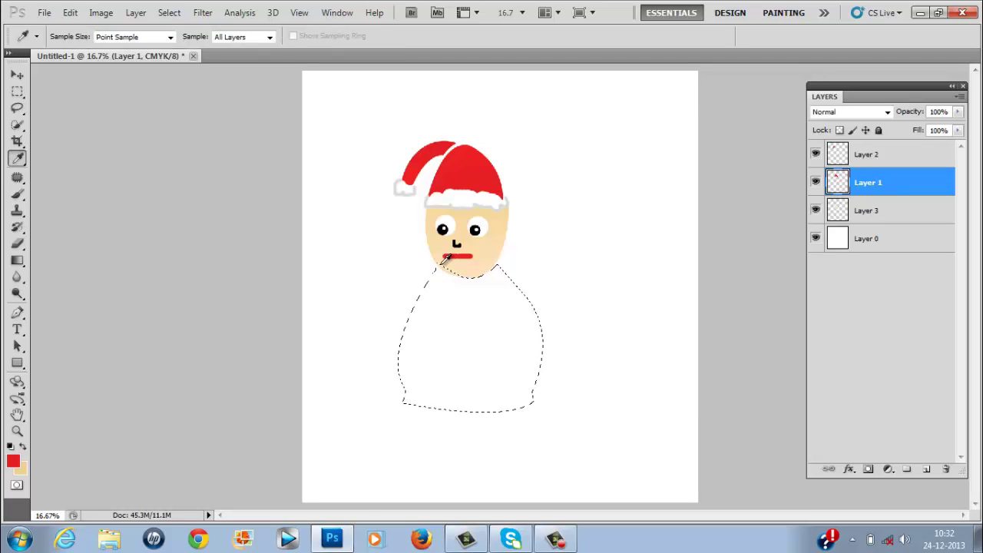
{"action": "left_click", "coordinate": [23, 449]}
{"action": "left_click", "coordinate": [12, 461]}
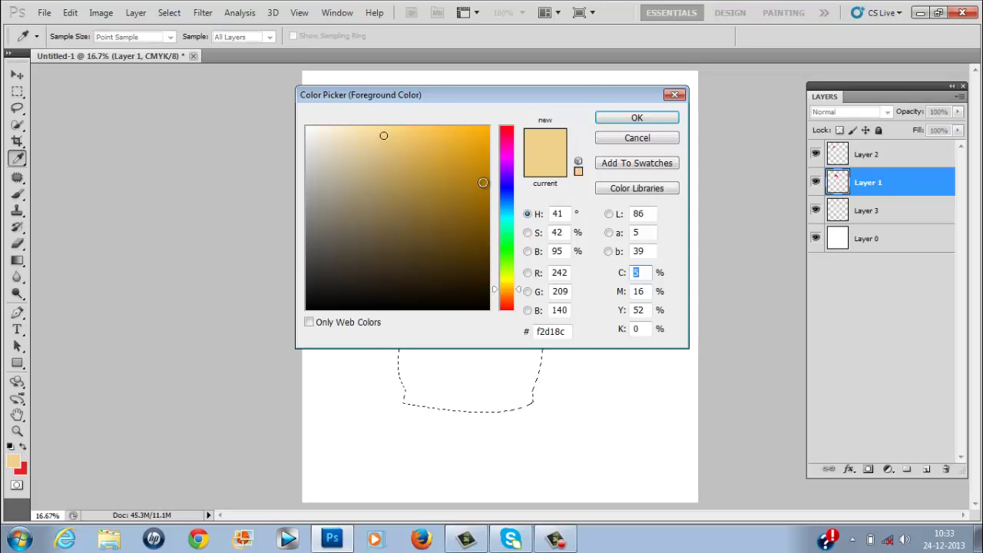
{"action": "left_click_drag", "start_coordinate": [513, 138], "coordinate": [521, 115]}
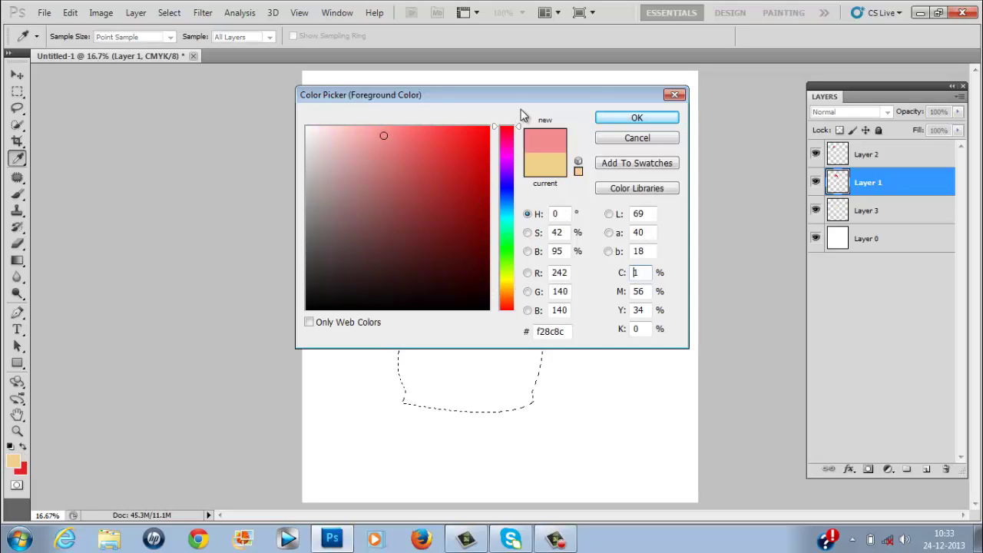
{"action": "left_click", "coordinate": [476, 159]}
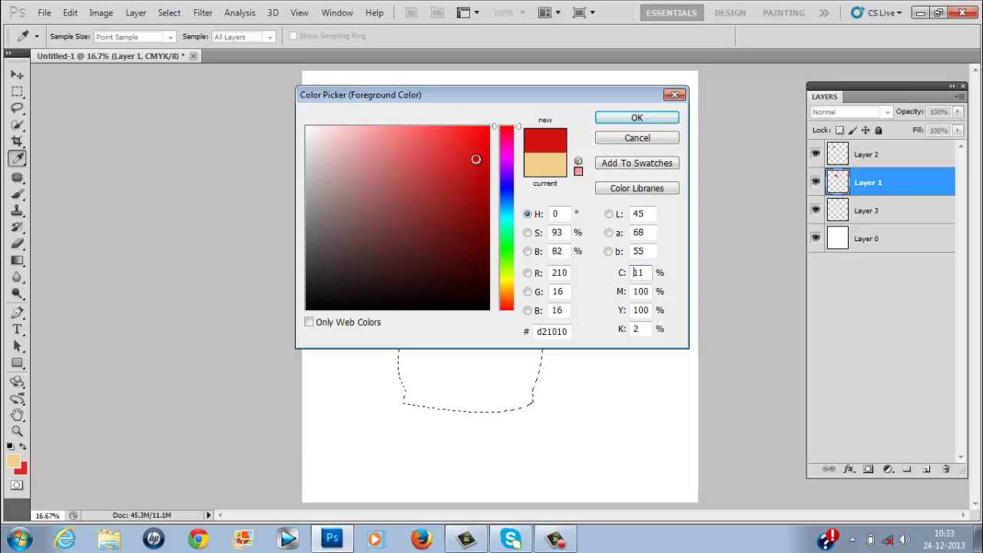
{"action": "left_click", "coordinate": [635, 120]}
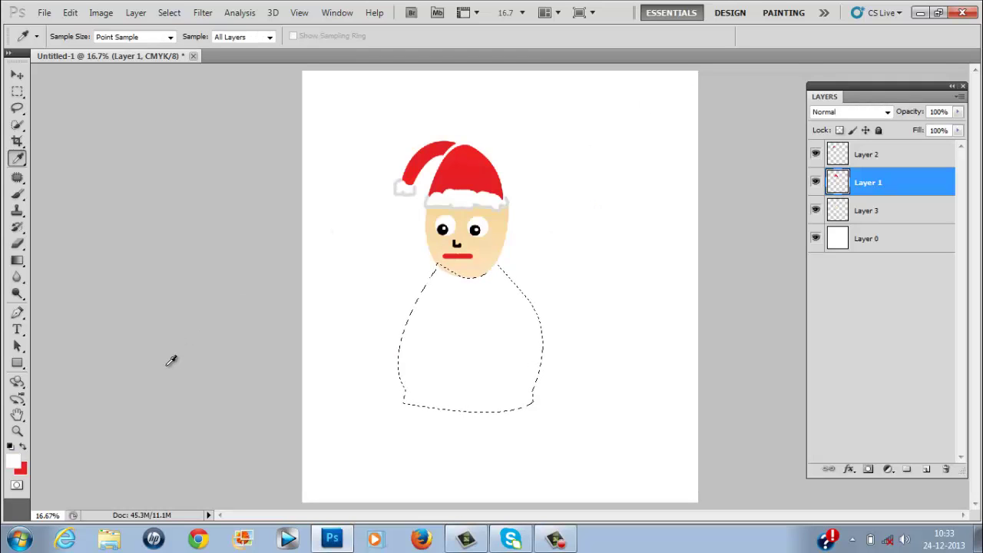
Set the foreground colour to dark red be0000, fill the body selection with a downward dark-to-bright red gradient and deselect.
{"action": "left_click", "coordinate": [14, 462]}
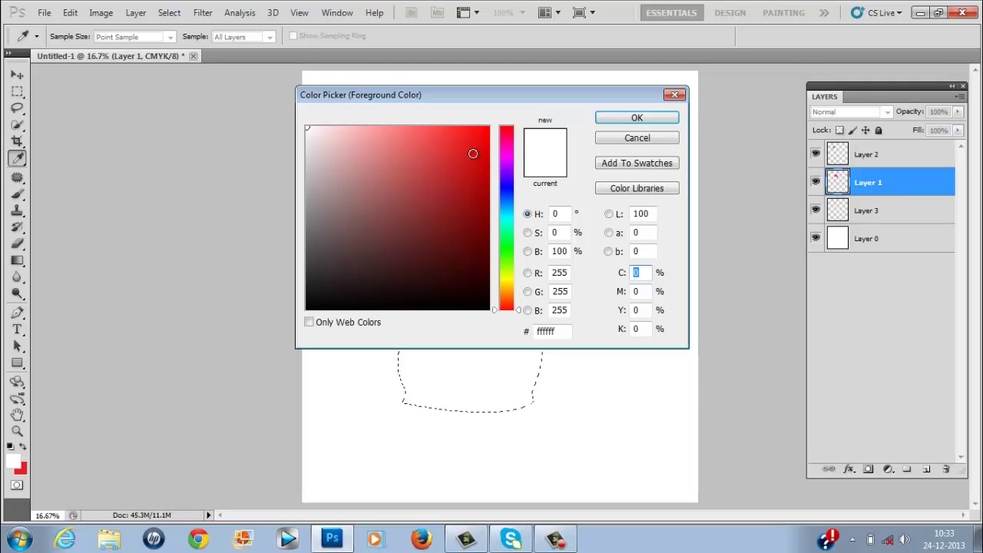
{"action": "left_click", "coordinate": [488, 173]}
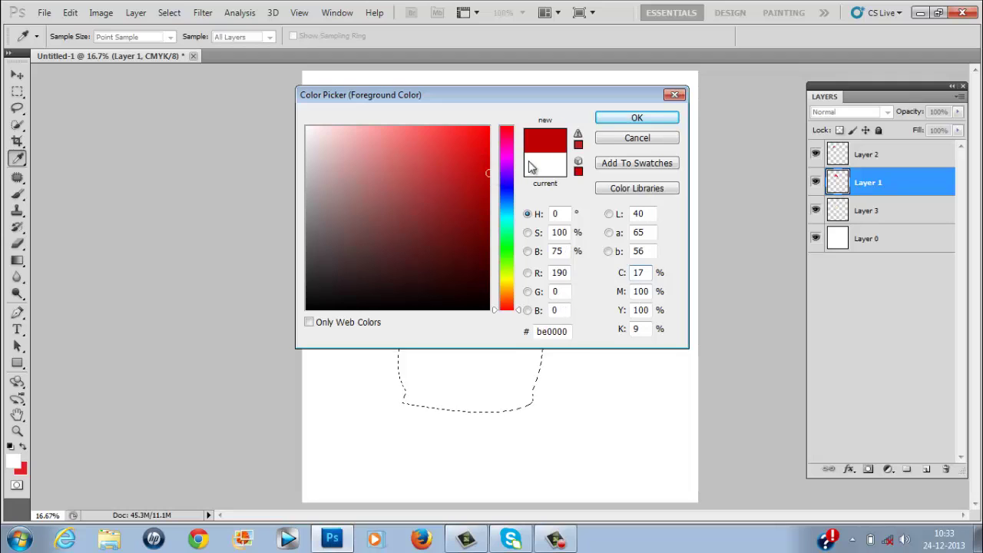
{"action": "left_click", "coordinate": [622, 117]}
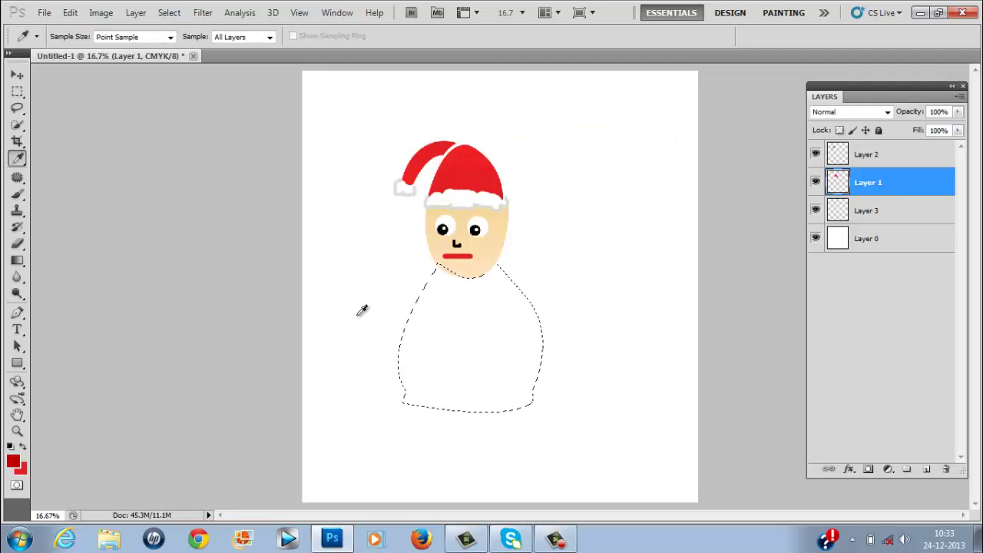
{"action": "key", "text": "g"}
{"action": "left_click_drag", "start_coordinate": [492, 269], "coordinate": [472, 376]}
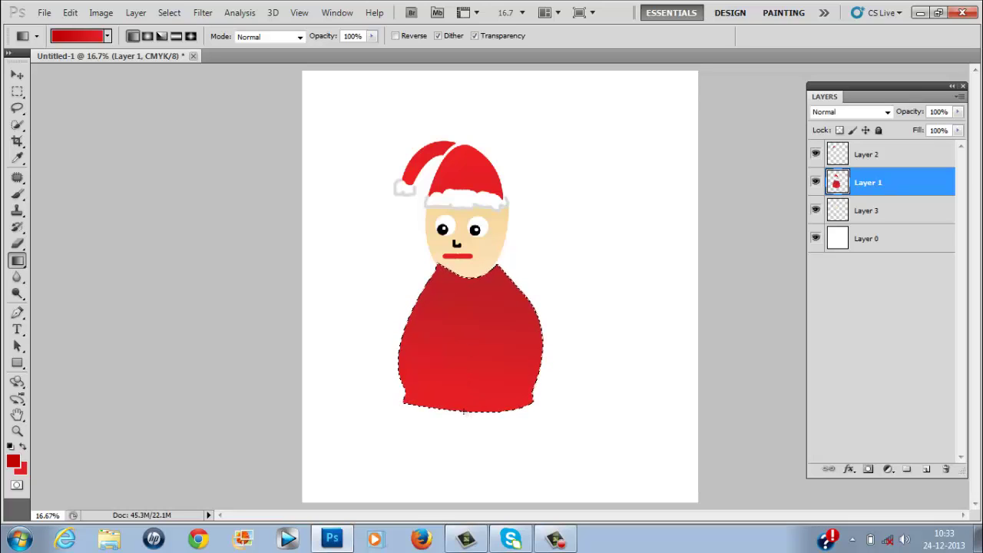
{"action": "key", "text": "ctrl+d"}
Outline a narrow curved left leg below the hem with the Pen tool, fill it with the red gradient and deselect.
{"action": "key", "text": "p"}
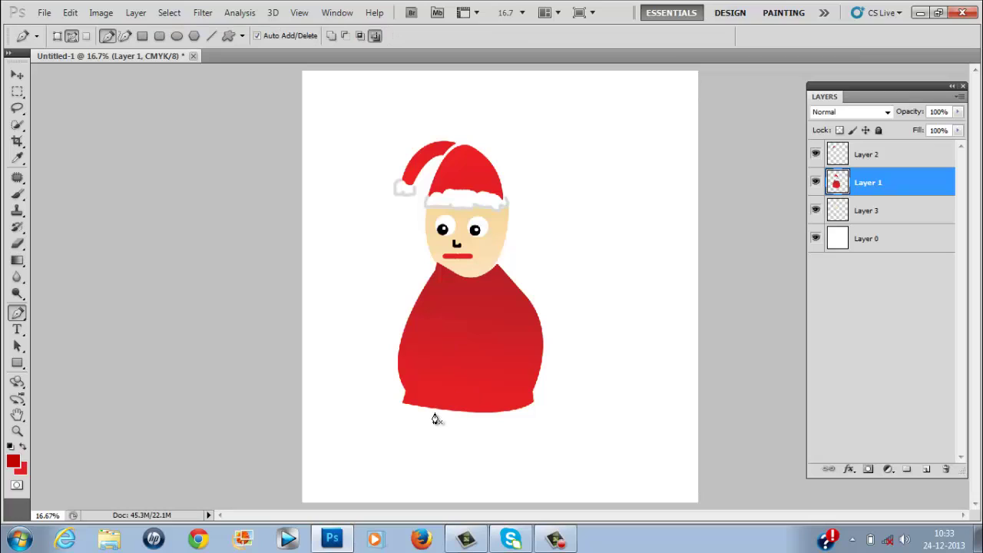
{"action": "left_click", "coordinate": [428, 405]}
{"action": "left_click_drag", "start_coordinate": [417, 461], "coordinate": [420, 468]}
{"action": "left_click_drag", "start_coordinate": [442, 411], "coordinate": [457, 408]}
{"action": "left_click", "coordinate": [428, 412]}
{"action": "key", "text": "ctrl+Return"}
{"action": "key", "text": "g"}
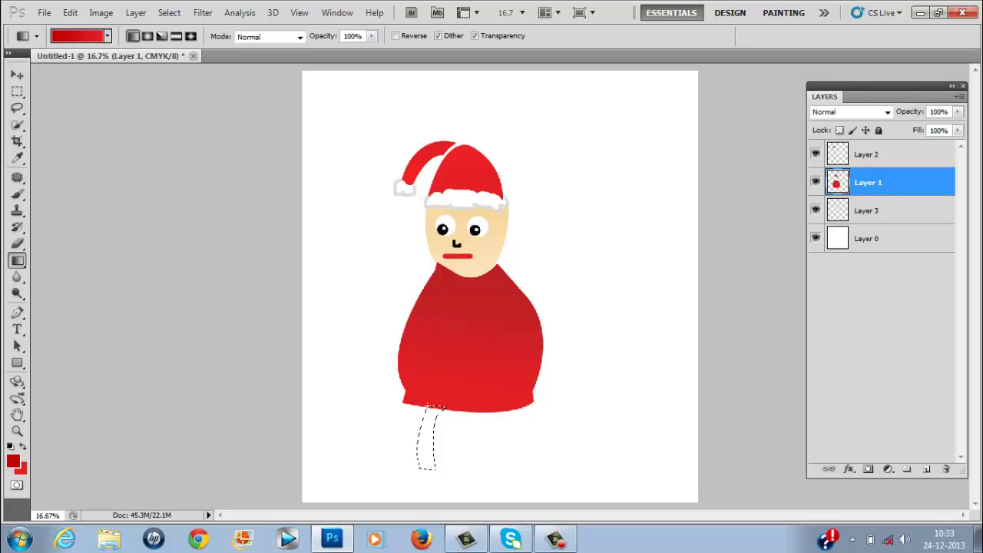
{"action": "left_click_drag", "start_coordinate": [424, 467], "coordinate": [433, 406]}
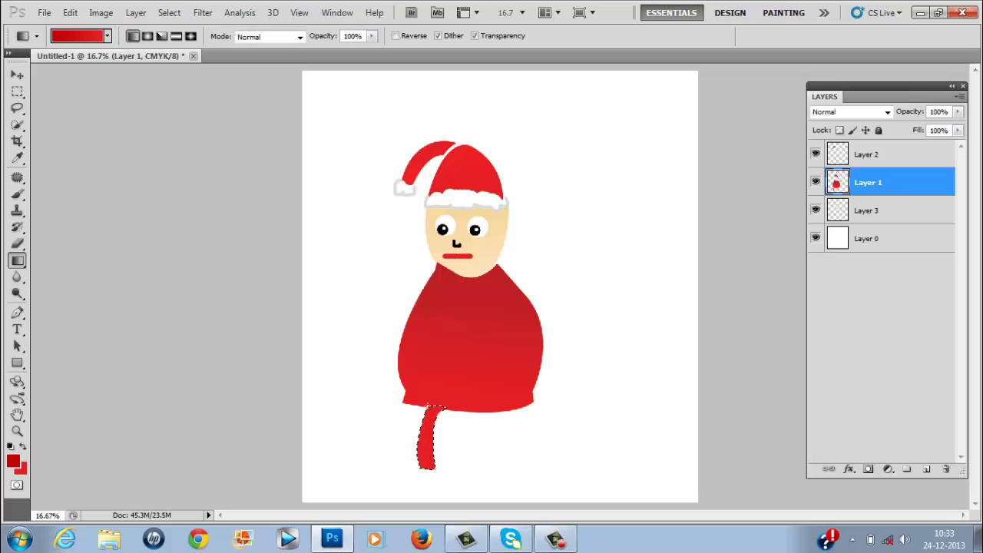
{"action": "key", "text": "ctrl+d"}
Outline a matching curved right leg below the hem with the Pen tool, fill it with the dark red foreground colour and deselect.
{"action": "key", "text": "p"}
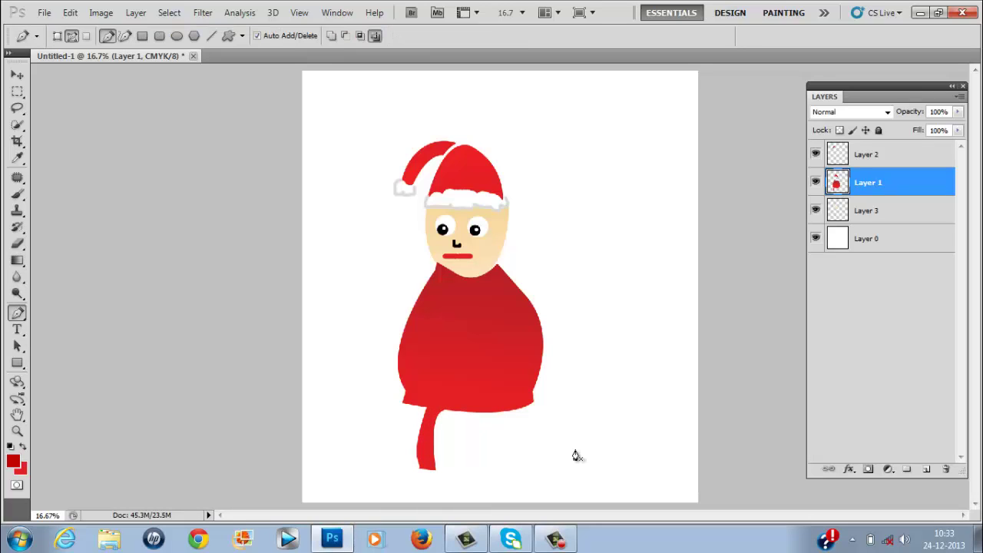
{"action": "left_click", "coordinate": [487, 414]}
{"action": "left_click_drag", "start_coordinate": [501, 466], "coordinate": [486, 493]}
{"action": "left_click", "coordinate": [501, 468], "text": "alt"}
{"action": "left_click_drag", "start_coordinate": [487, 412], "coordinate": [464, 398]}
{"action": "key", "text": "ctrl+Return"}
{"action": "key", "text": "alt+BackSpace"}
{"action": "key", "text": "ctrl+d"}
Retrace the left leg with the Pen tool, refill it with the dark red foreground colour to match the right leg and deselect.
{"action": "left_click", "coordinate": [427, 408]}
{"action": "left_click", "coordinate": [442, 410]}
{"action": "left_click", "coordinate": [435, 467]}
{"action": "left_click_drag", "start_coordinate": [437, 477], "coordinate": [442, 499]}
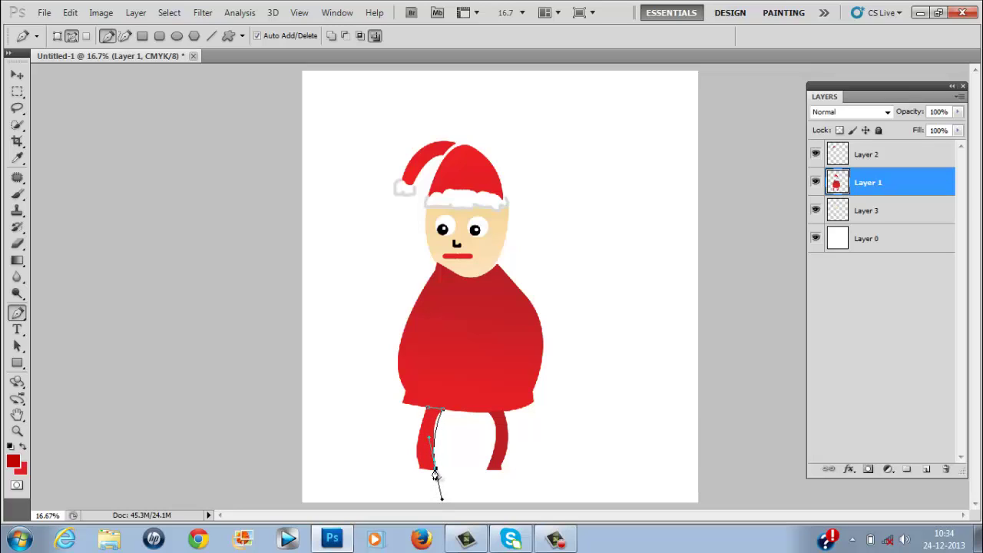
{"action": "left_click", "coordinate": [434, 470]}
{"action": "left_click_drag", "start_coordinate": [436, 407], "coordinate": [447, 385]}
{"action": "key", "text": "ctrl+Return"}
{"action": "key", "text": "alt+BackSpace"}
{"action": "key", "text": "ctrl+d"}
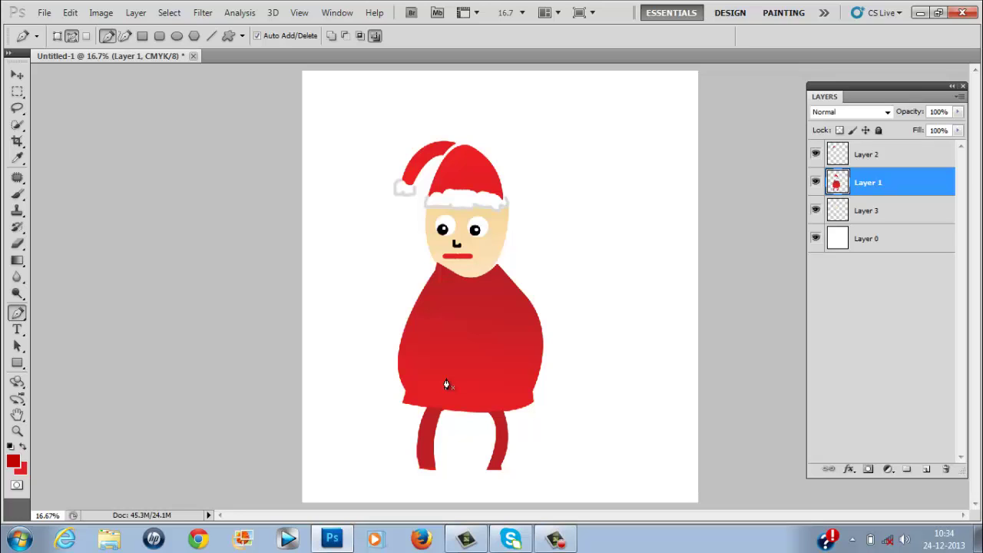
Set the foreground colour to 9c0707, outline a left-pointing heeled shoe under the left leg with the Pen tool, fill it and deselect.
{"action": "left_click", "coordinate": [13, 461]}
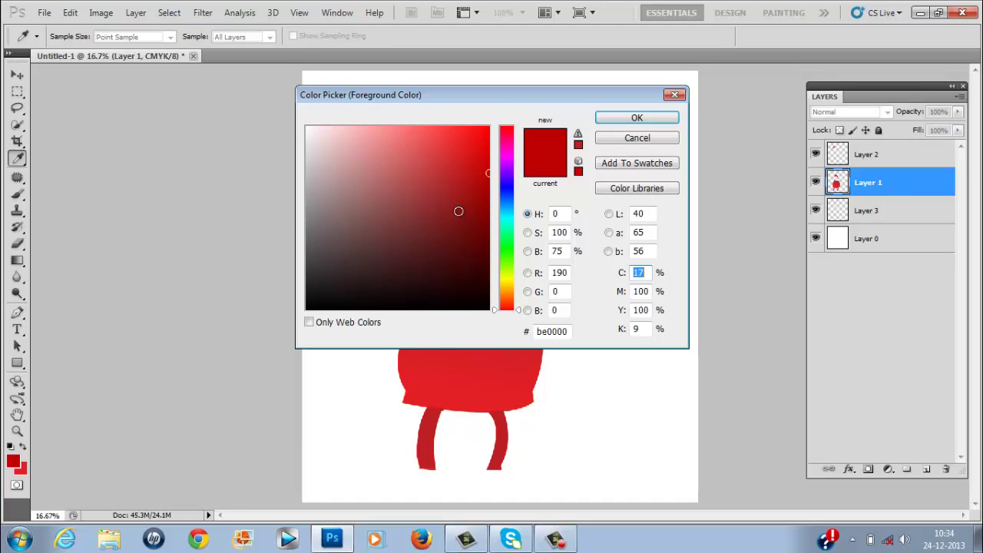
{"action": "left_click_drag", "start_coordinate": [465, 196], "coordinate": [481, 198]}
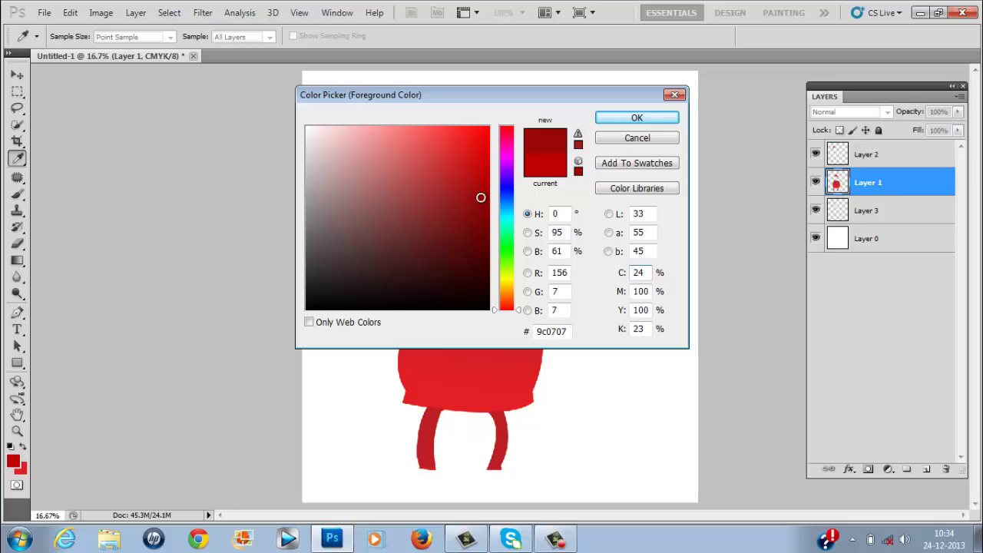
{"action": "left_click", "coordinate": [632, 120]}
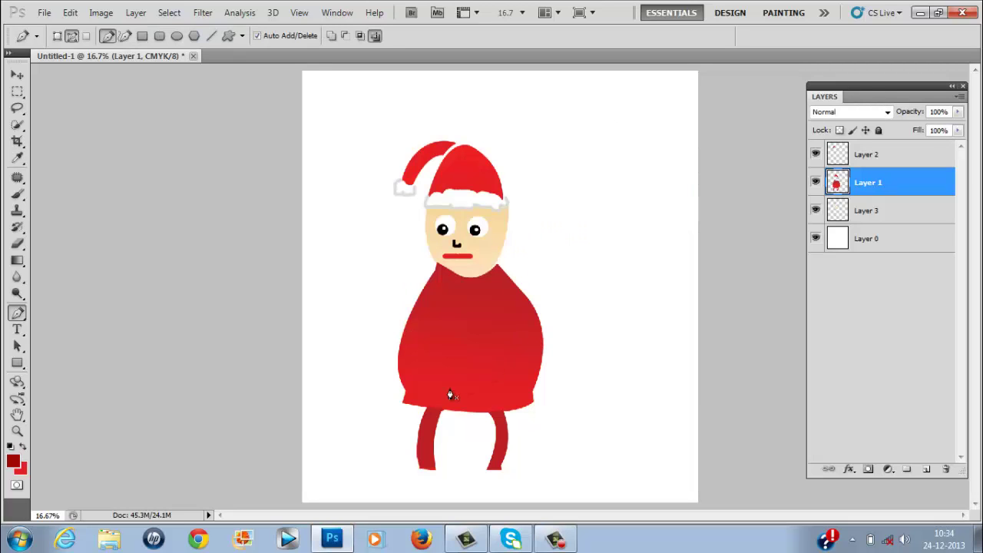
{"action": "left_click", "coordinate": [363, 490]}
{"action": "left_click", "coordinate": [415, 488]}
{"action": "left_click_drag", "start_coordinate": [416, 489], "coordinate": [421, 496]}
{"action": "left_click", "coordinate": [437, 468]}
{"action": "left_click", "coordinate": [419, 467]}
{"action": "left_click_drag", "start_coordinate": [362, 492], "coordinate": [365, 519]}
{"action": "key", "text": "ctrl+Return"}
{"action": "key", "text": "alt+BackSpace"}
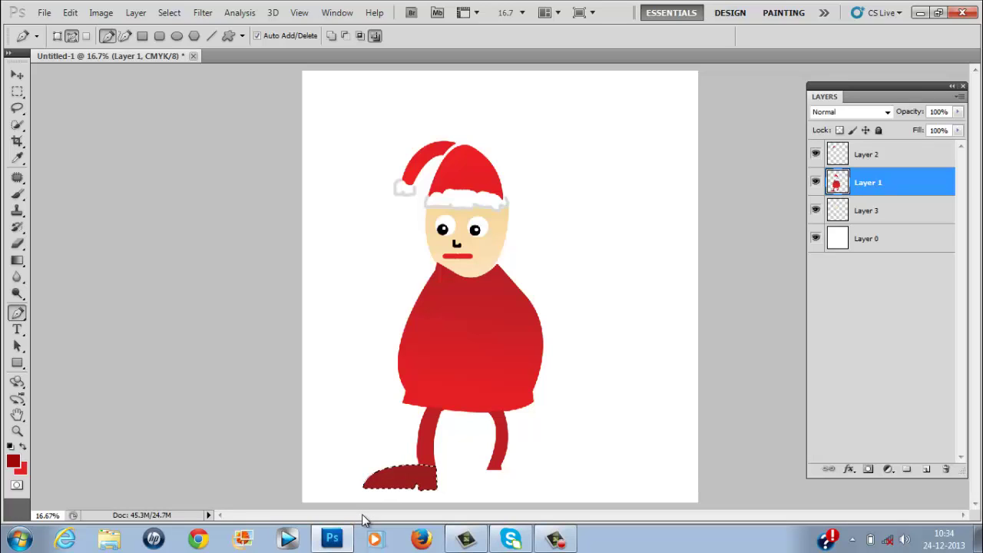
{"action": "key", "text": "ctrl+d"}
Outline a right-pointing heeled shoe under the right leg with the Pen tool, fill it with the dark-to-bright red gradient and deselect.
{"action": "left_click", "coordinate": [487, 469]}
{"action": "left_click", "coordinate": [502, 468]}
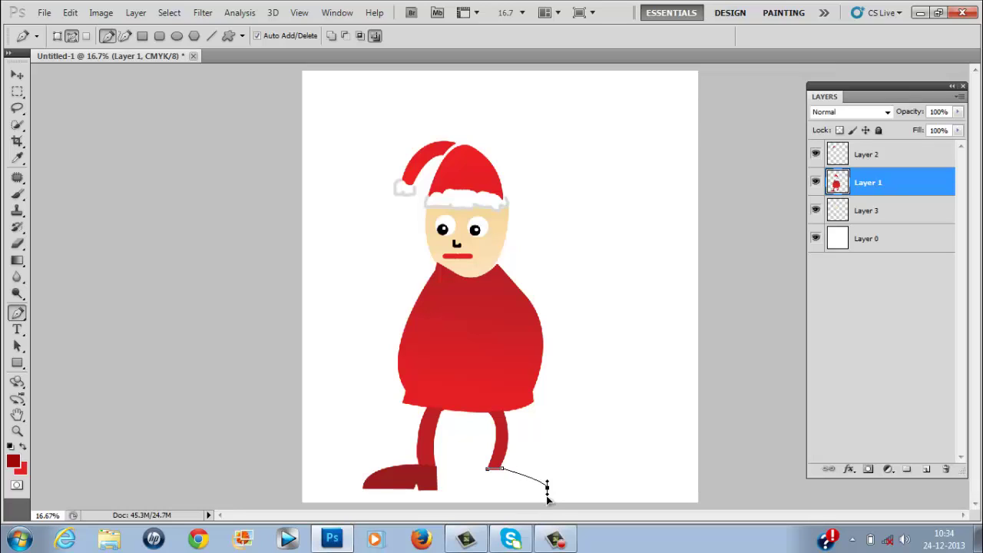
{"action": "left_click_drag", "start_coordinate": [547, 487], "coordinate": [571, 504]}
{"action": "left_click", "coordinate": [504, 489]}
{"action": "left_click_drag", "start_coordinate": [487, 469], "coordinate": [499, 470]}
{"action": "key", "text": "ctrl+Return"}
{"action": "key", "text": "g"}
{"action": "left_click_drag", "start_coordinate": [501, 471], "coordinate": [503, 487]}
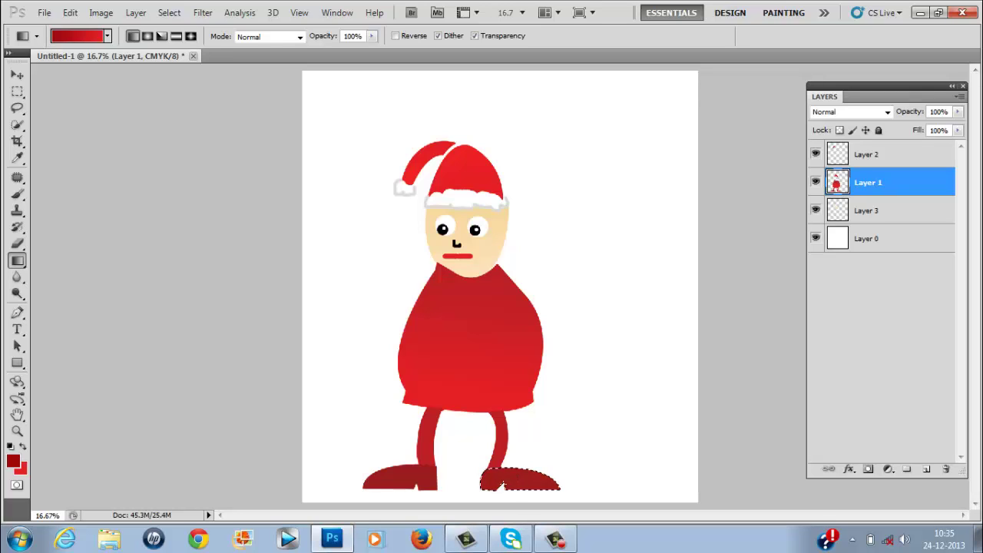
{"action": "key", "text": "ctrl+d"}
On Layer 1, outline a curved arm sloping outward from the right shoulder with the Pen tool and fill it with the dark red foreground colour.
{"action": "left_click", "coordinate": [888, 159]}
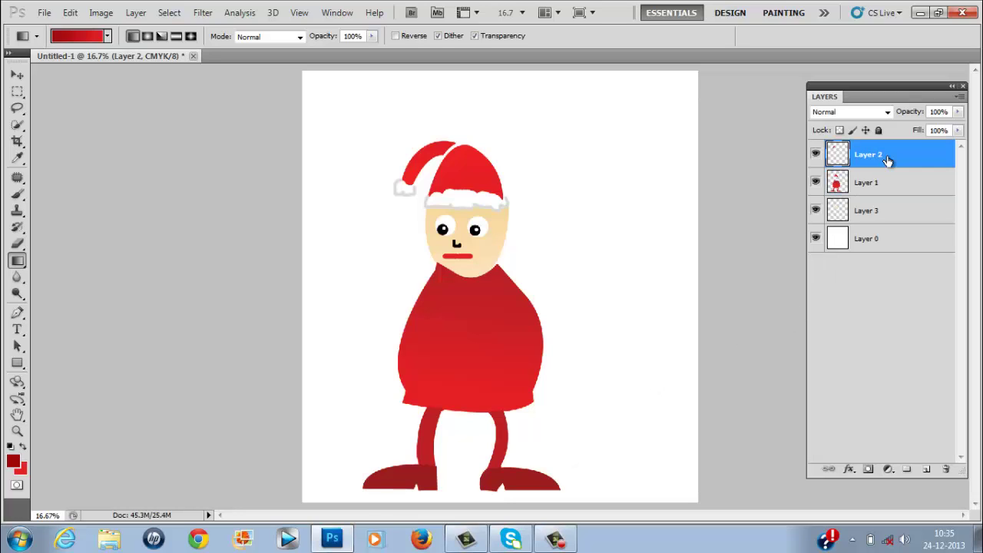
{"action": "left_click", "coordinate": [884, 185]}
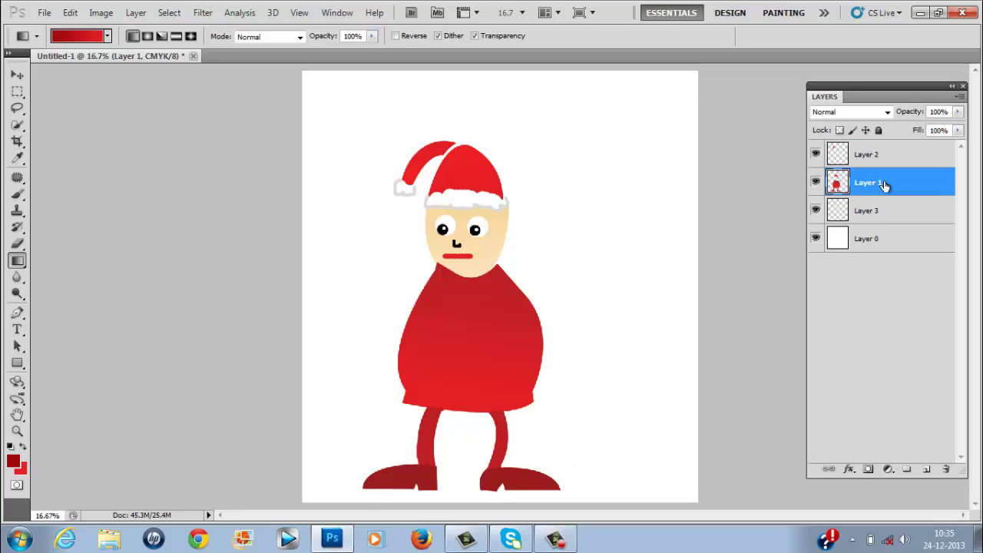
{"action": "key", "text": "b"}
{"action": "key", "text": "p"}
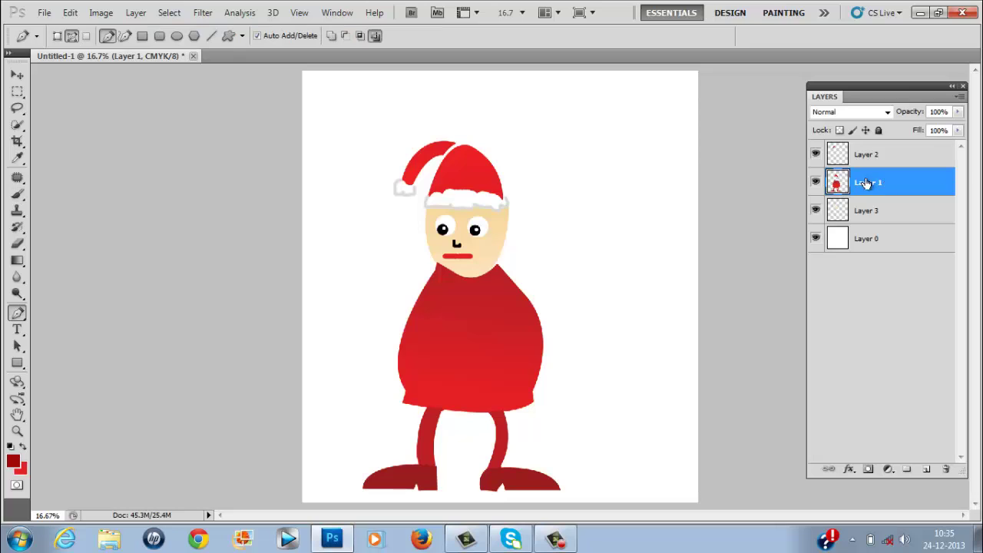
{"action": "left_click", "coordinate": [500, 266]}
{"action": "left_click_drag", "start_coordinate": [579, 297], "coordinate": [601, 328]}
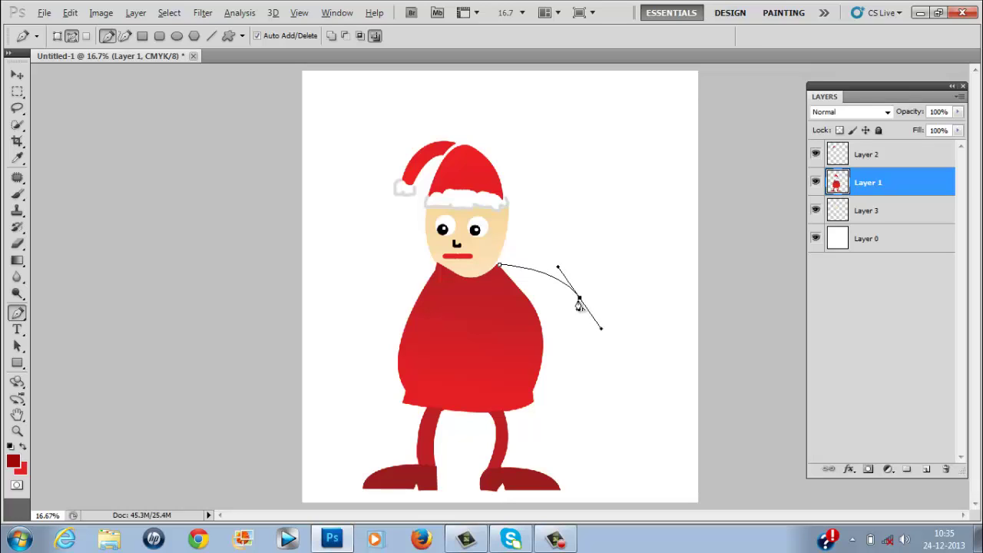
{"action": "left_click", "coordinate": [579, 299]}
{"action": "left_click_drag", "start_coordinate": [512, 280], "coordinate": [487, 283]}
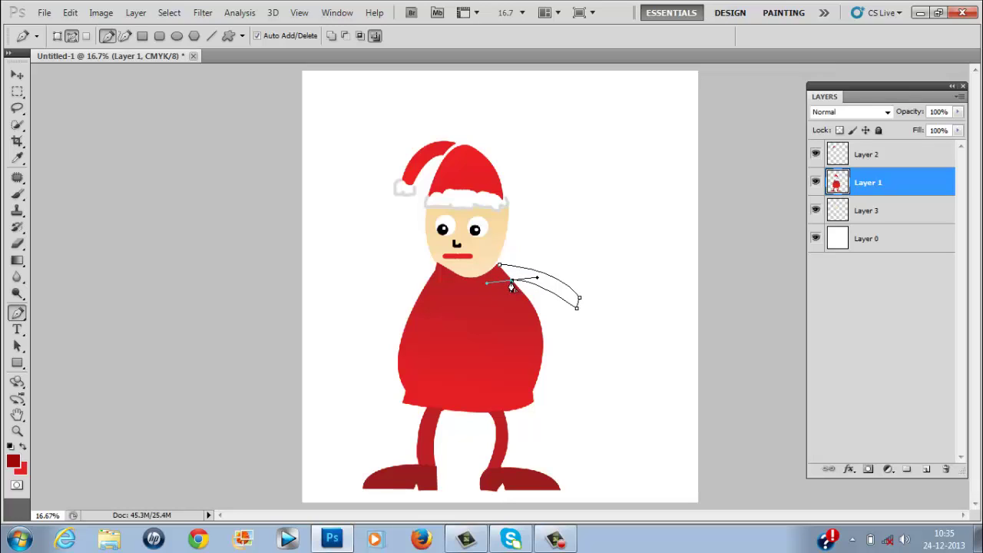
{"action": "left_click", "coordinate": [511, 282]}
{"action": "left_click", "coordinate": [501, 268]}
{"action": "key", "text": "ctrl+Return"}
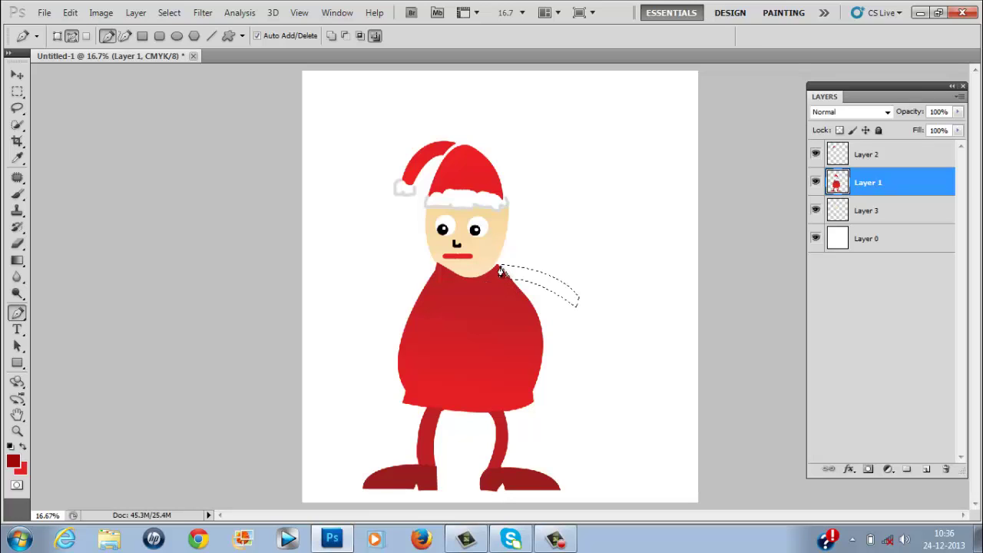
{"action": "key", "text": "alt+BackSpace"}
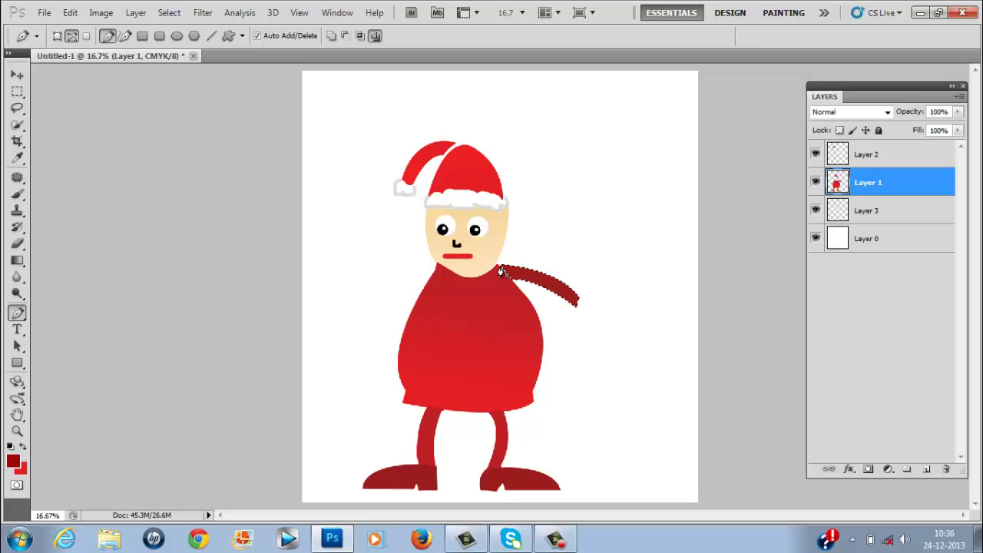
Outline a curved arm sloping from the left shoulder with the Pen tool, fill it dark red, deselect and trim the right arm's tip.
{"action": "key", "text": "ctrl+d"}
{"action": "left_click", "coordinate": [436, 264]}
{"action": "left_click", "coordinate": [432, 277]}
{"action": "left_click_drag", "start_coordinate": [382, 310], "coordinate": [378, 335]}
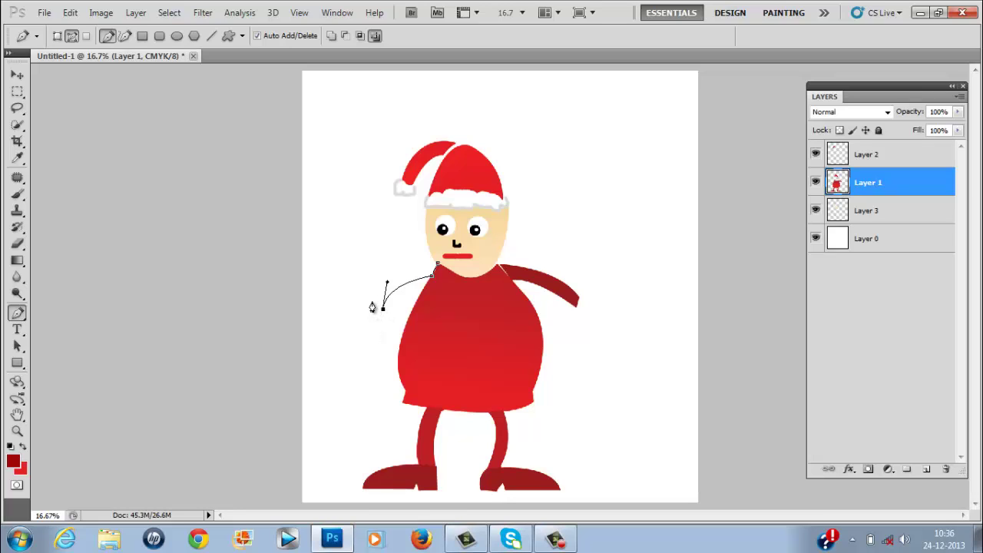
{"action": "left_click", "coordinate": [372, 304]}
{"action": "left_click_drag", "start_coordinate": [439, 271], "coordinate": [485, 267]}
{"action": "key", "text": "ctrl+z"}
{"action": "key", "text": "ctrl+Return"}
{"action": "key", "text": "ctrl+z"}
{"action": "left_click", "coordinate": [384, 311], "text": "alt"}
{"action": "left_click_drag", "start_coordinate": [439, 269], "coordinate": [488, 267]}
{"action": "key", "text": "ctrl+Return"}
{"action": "key", "text": "alt+BackSpace"}
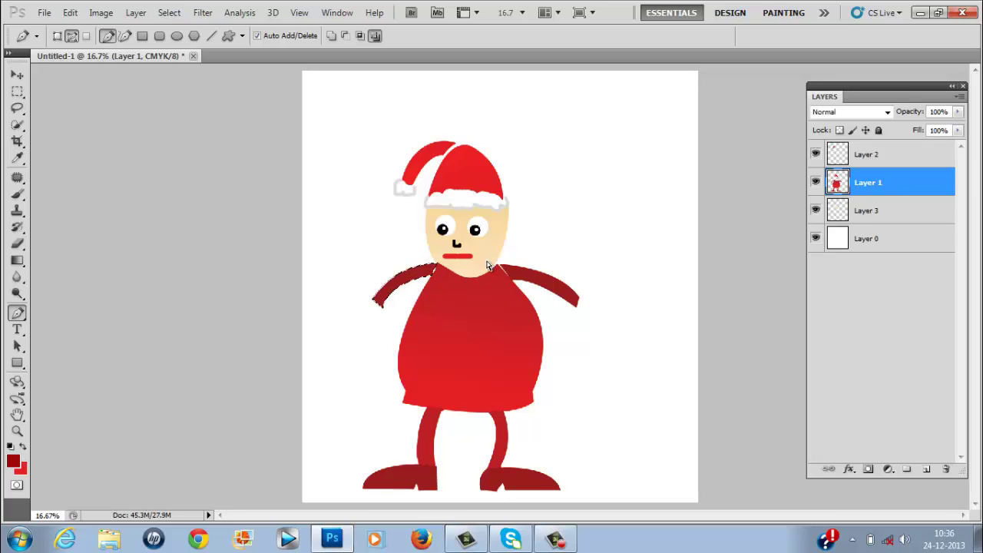
{"action": "key", "text": "ctrl+d"}
{"action": "key", "text": "e"}
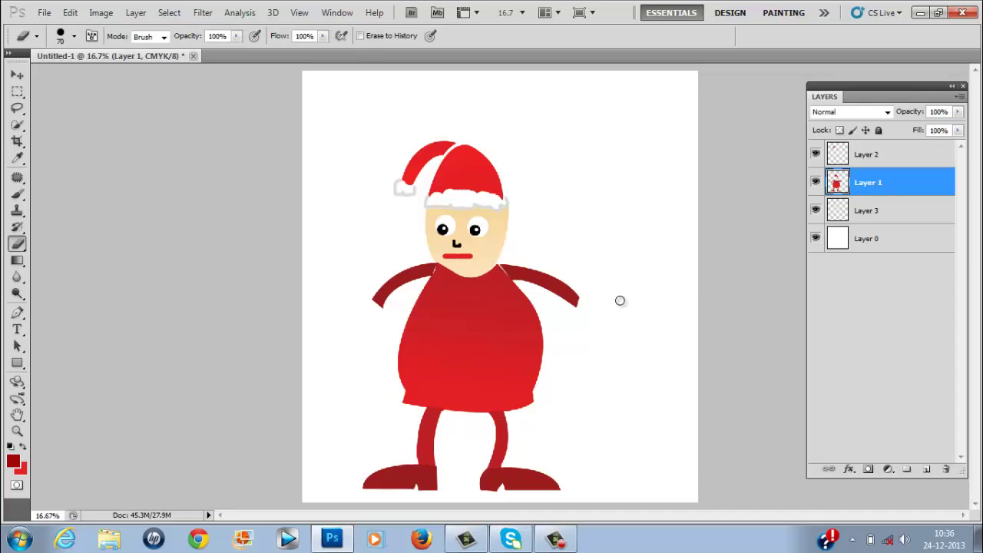
Set the foreground colour to light grey e8e6e6 and brush a 60 px wavy fur trim along the coat's hem.
{"action": "left_click", "coordinate": [14, 463]}
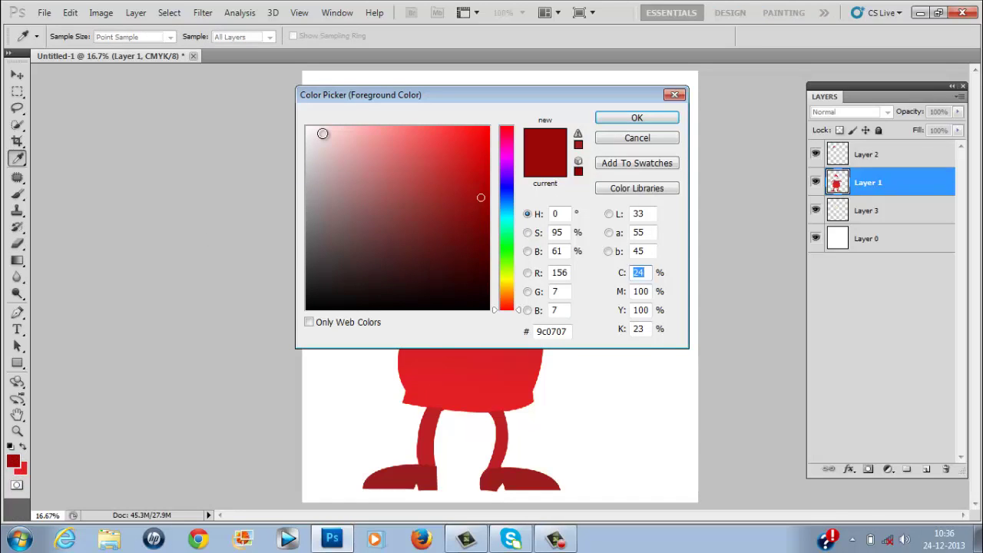
{"action": "left_click", "coordinate": [309, 145]}
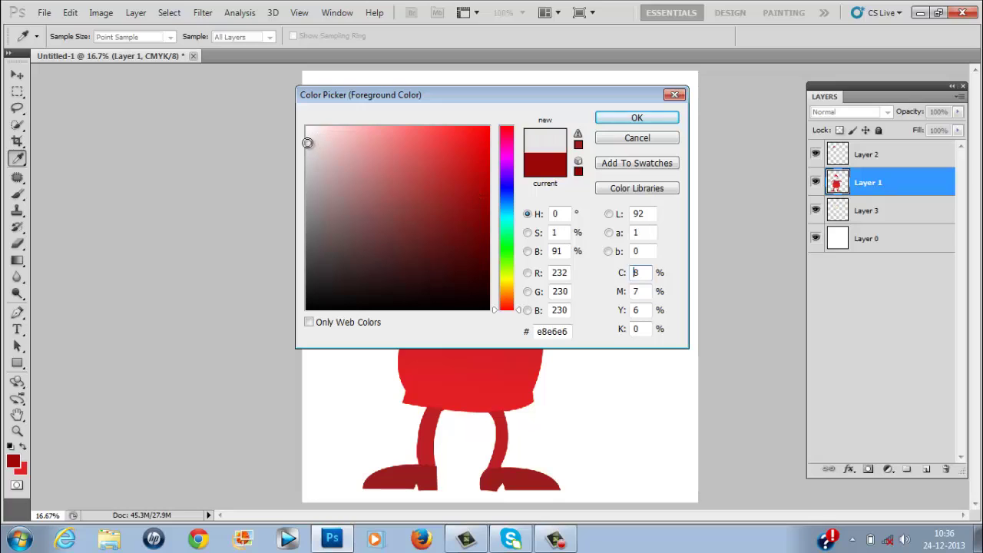
{"action": "left_click", "coordinate": [632, 120]}
{"action": "key", "text": "b"}
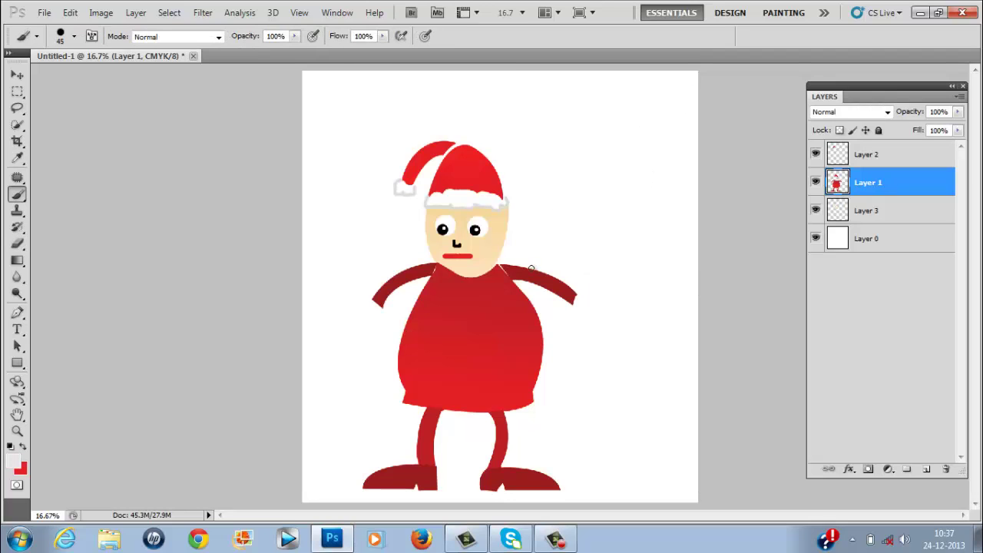
{"action": "mouse_move", "coordinate": [404, 407]}
{"action": "left_mouse_down"}
{"action": "mouse_move", "coordinate": [513, 415]}
{"action": "mouse_move", "coordinate": [541, 403]}
{"action": "mouse_move", "coordinate": [528, 409]}
{"action": "left_mouse_up"}
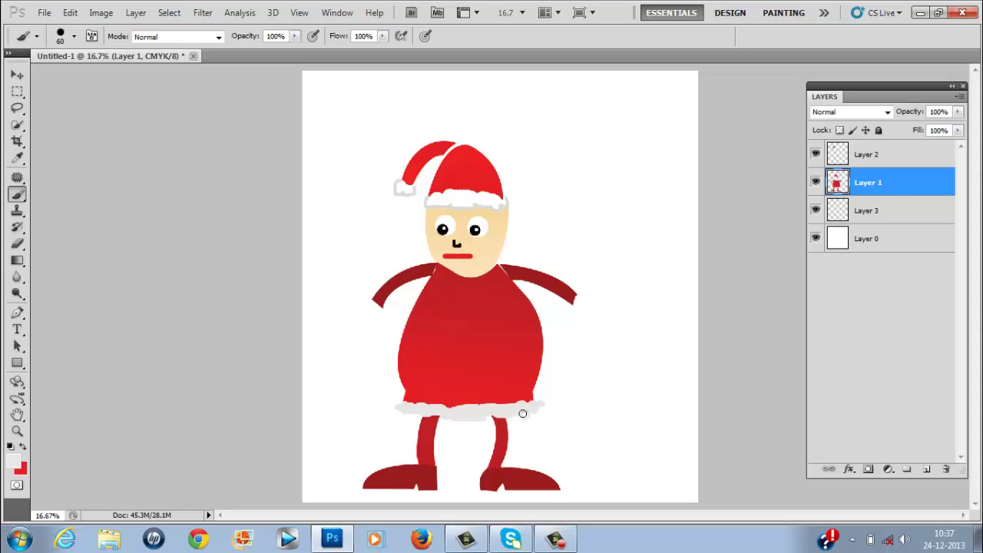
Brush light grey fur cuffs onto the ends of both arms and dismiss the backup notification.
{"action": "mouse_move", "coordinate": [373, 308]}
{"action": "left_mouse_down"}
{"action": "mouse_move", "coordinate": [367, 299]}
{"action": "mouse_move", "coordinate": [373, 308]}
{"action": "left_mouse_up"}
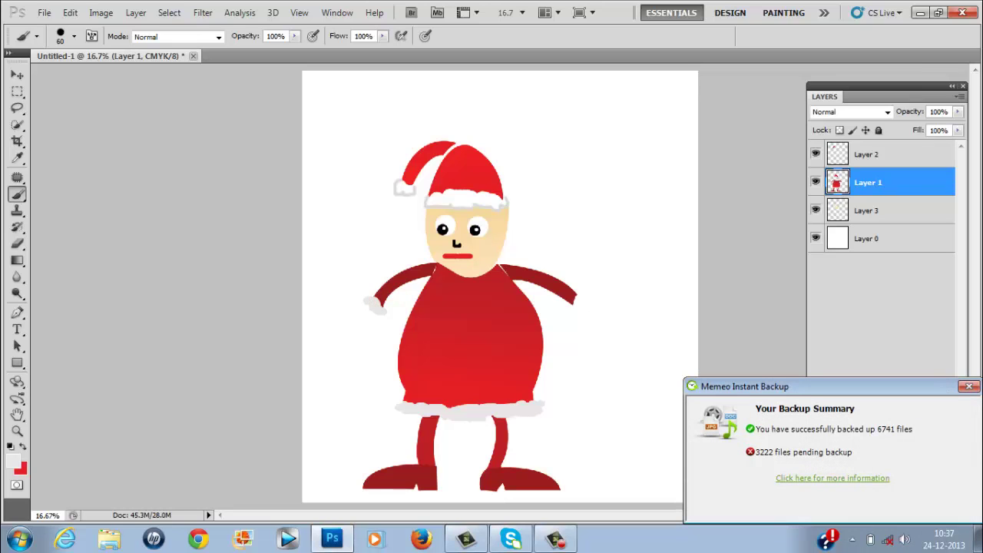
{"action": "left_click", "coordinate": [969, 387]}
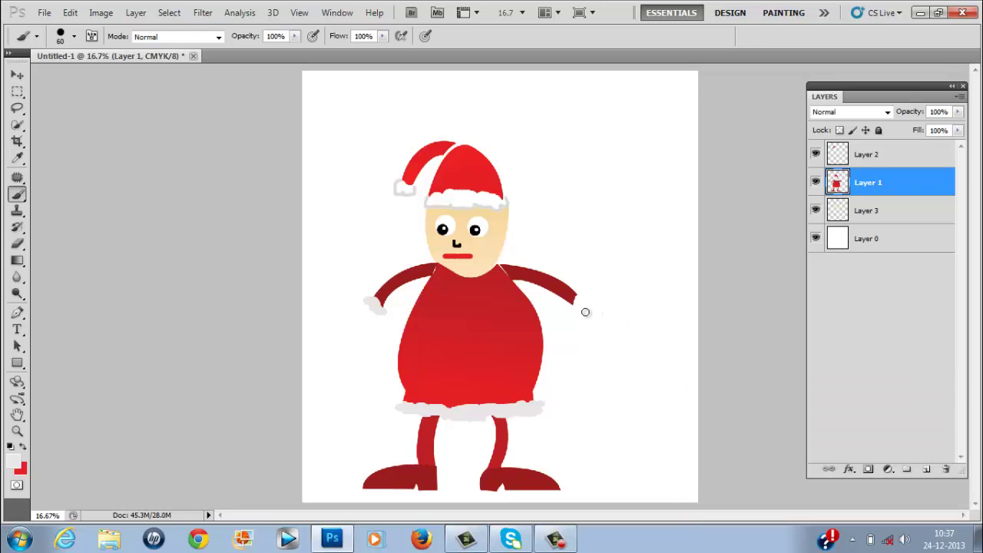
{"action": "mouse_move", "coordinate": [574, 307]}
{"action": "left_mouse_down"}
{"action": "mouse_move", "coordinate": [582, 290]}
{"action": "mouse_move", "coordinate": [575, 309]}
{"action": "left_mouse_up"}
Brush a light grey moustache, a full ragged beard hanging onto the chest and side whiskers with the 60 px brush.
{"action": "left_click_drag", "start_coordinate": [458, 245], "coordinate": [490, 271]}
{"action": "mouse_move", "coordinate": [438, 263]}
{"action": "left_mouse_down"}
{"action": "mouse_move", "coordinate": [427, 232]}
{"action": "mouse_move", "coordinate": [431, 272]}
{"action": "mouse_move", "coordinate": [432, 255]}
{"action": "mouse_move", "coordinate": [447, 294]}
{"action": "mouse_move", "coordinate": [444, 266]}
{"action": "mouse_move", "coordinate": [451, 292]}
{"action": "mouse_move", "coordinate": [452, 271]}
{"action": "mouse_move", "coordinate": [452, 298]}
{"action": "mouse_move", "coordinate": [458, 269]}
{"action": "mouse_move", "coordinate": [457, 306]}
{"action": "left_mouse_up"}
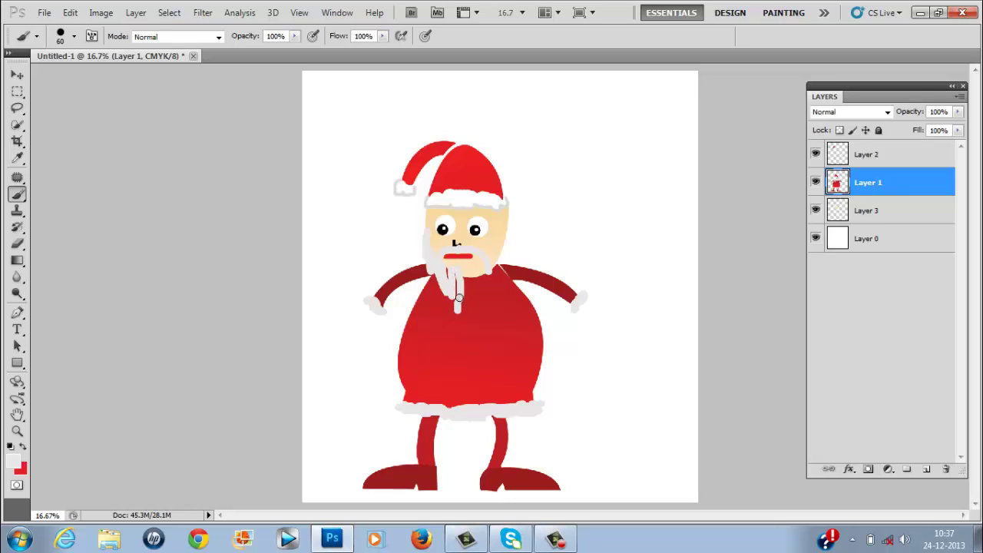
{"action": "mouse_move", "coordinate": [469, 272]}
{"action": "left_mouse_down"}
{"action": "mouse_move", "coordinate": [465, 300]}
{"action": "mouse_move", "coordinate": [471, 308]}
{"action": "mouse_move", "coordinate": [481, 296]}
{"action": "left_mouse_up"}
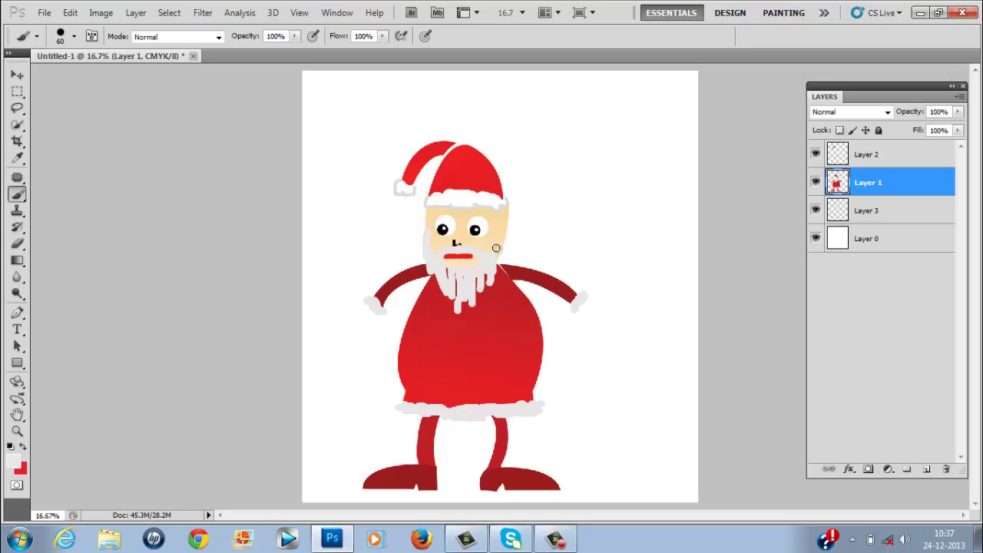
{"action": "left_click_drag", "start_coordinate": [500, 246], "coordinate": [521, 240]}
{"action": "left_click_drag", "start_coordinate": [429, 228], "coordinate": [416, 233]}
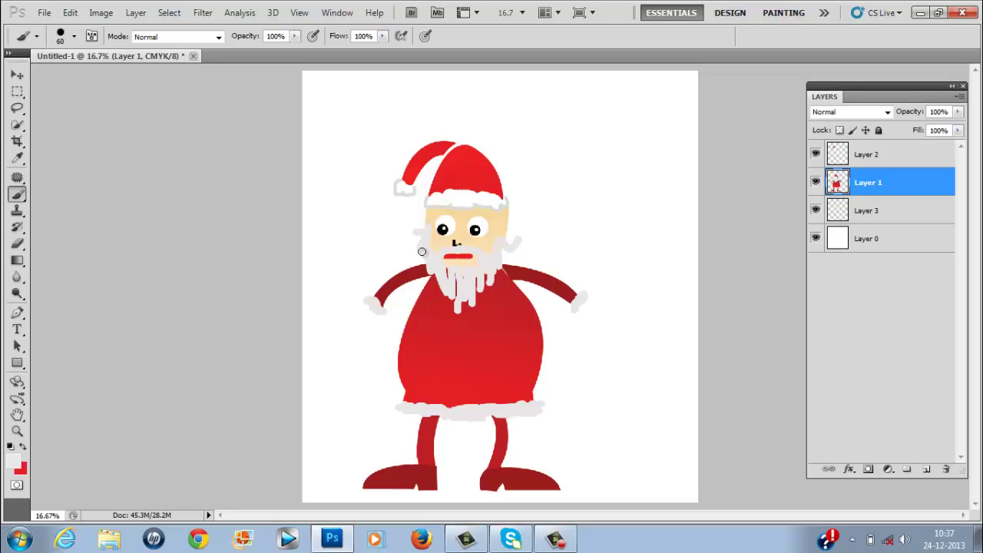
{"action": "mouse_move", "coordinate": [422, 251]}
{"action": "left_mouse_down"}
{"action": "mouse_move", "coordinate": [438, 286]}
{"action": "mouse_move", "coordinate": [446, 272]}
{"action": "mouse_move", "coordinate": [449, 288]}
{"action": "mouse_move", "coordinate": [450, 270]}
{"action": "mouse_move", "coordinate": [454, 287]}
{"action": "mouse_move", "coordinate": [461, 267]}
{"action": "mouse_move", "coordinate": [461, 293]}
{"action": "mouse_move", "coordinate": [473, 267]}
{"action": "mouse_move", "coordinate": [477, 281]}
{"action": "mouse_move", "coordinate": [485, 277]}
{"action": "mouse_move", "coordinate": [479, 286]}
{"action": "left_mouse_up"}
Sample the skin tone from the face and paint a hand with fingers beyond each cuff using the 60 px brush.
{"action": "key", "text": "i"}
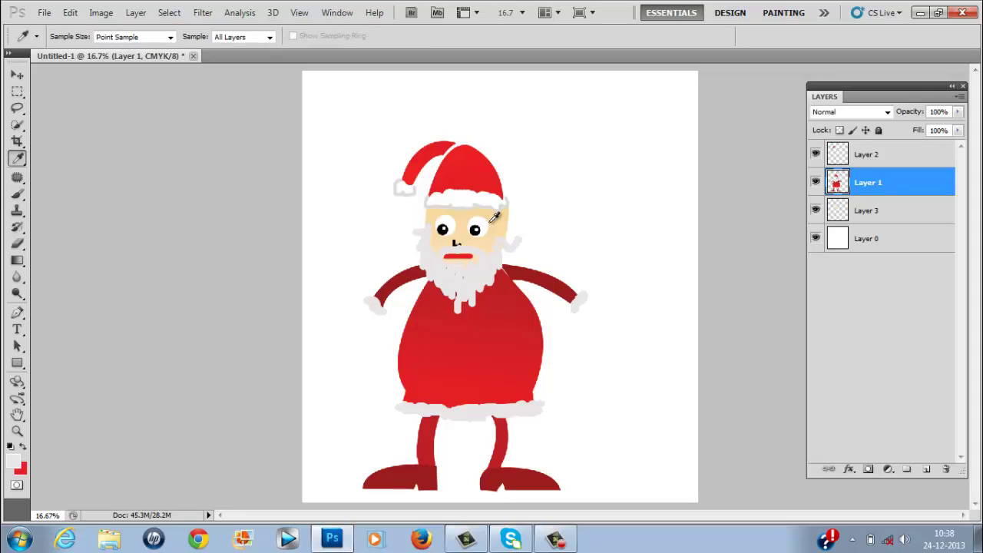
{"action": "left_click", "coordinate": [496, 221]}
{"action": "key", "text": "b"}
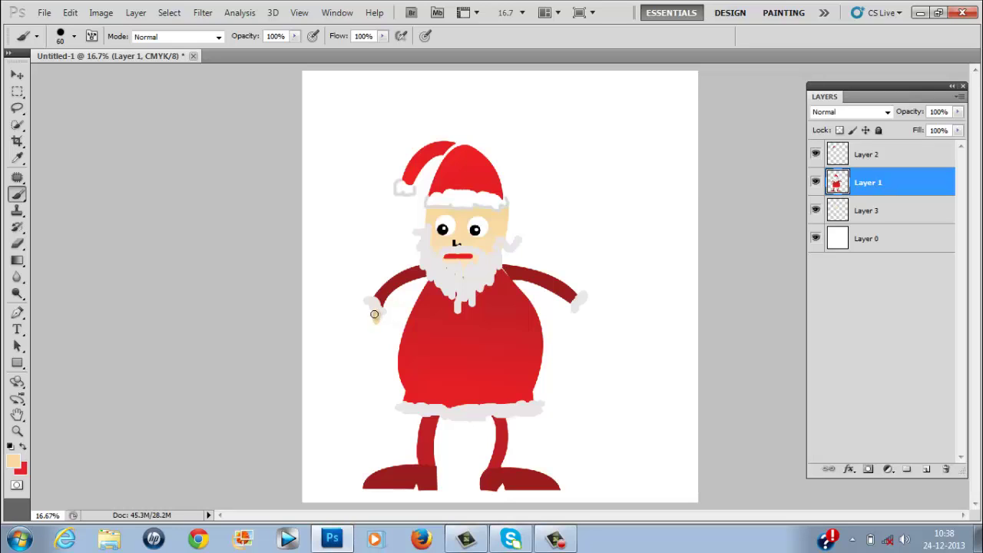
{"action": "mouse_move", "coordinate": [374, 315]}
{"action": "left_mouse_down"}
{"action": "mouse_move", "coordinate": [365, 327]}
{"action": "mouse_move", "coordinate": [350, 319]}
{"action": "mouse_move", "coordinate": [365, 307]}
{"action": "left_mouse_up"}
{"action": "mouse_move", "coordinate": [580, 306]}
{"action": "left_mouse_down"}
{"action": "mouse_move", "coordinate": [584, 321]}
{"action": "mouse_move", "coordinate": [594, 323]}
{"action": "mouse_move", "coordinate": [588, 312]}
{"action": "mouse_move", "coordinate": [608, 323]}
{"action": "mouse_move", "coordinate": [592, 314]}
{"action": "mouse_move", "coordinate": [608, 305]}
{"action": "mouse_move", "coordinate": [592, 312]}
{"action": "mouse_move", "coordinate": [595, 304]}
{"action": "left_mouse_up"}
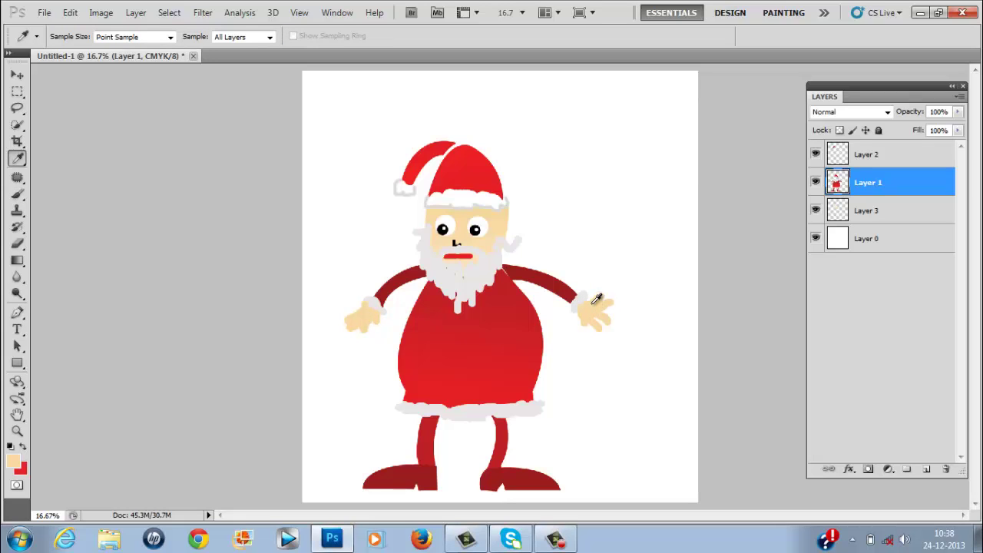
Sample white from the canvas and brush highlights at 50% opacity over the beard, both cuffs and the coat's hem.
{"action": "left_click", "coordinate": [594, 271], "text": "alt"}
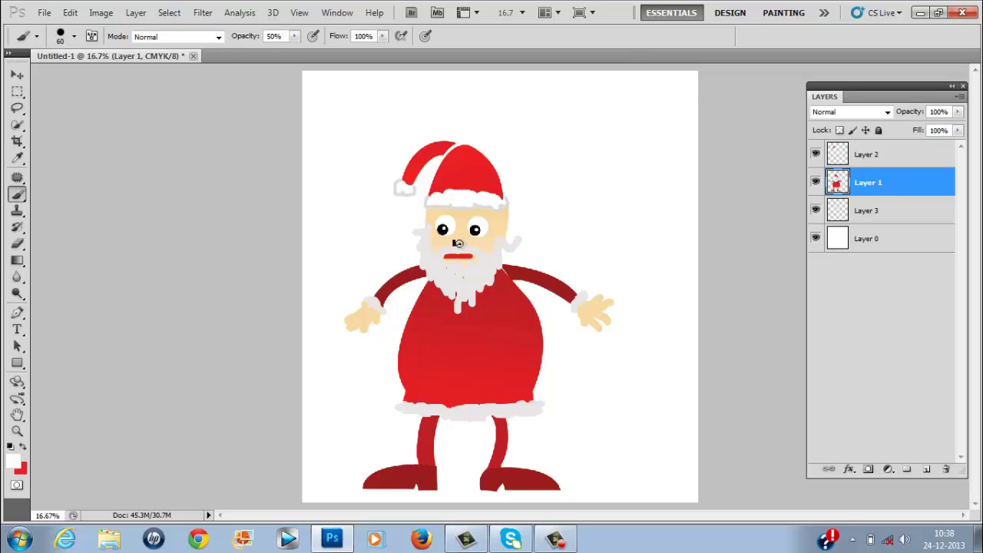
{"action": "mouse_move", "coordinate": [448, 277]}
{"action": "left_mouse_down"}
{"action": "mouse_move", "coordinate": [470, 300]}
{"action": "mouse_move", "coordinate": [477, 267]}
{"action": "mouse_move", "coordinate": [486, 277]}
{"action": "mouse_move", "coordinate": [492, 263]}
{"action": "mouse_move", "coordinate": [435, 263]}
{"action": "left_mouse_up"}
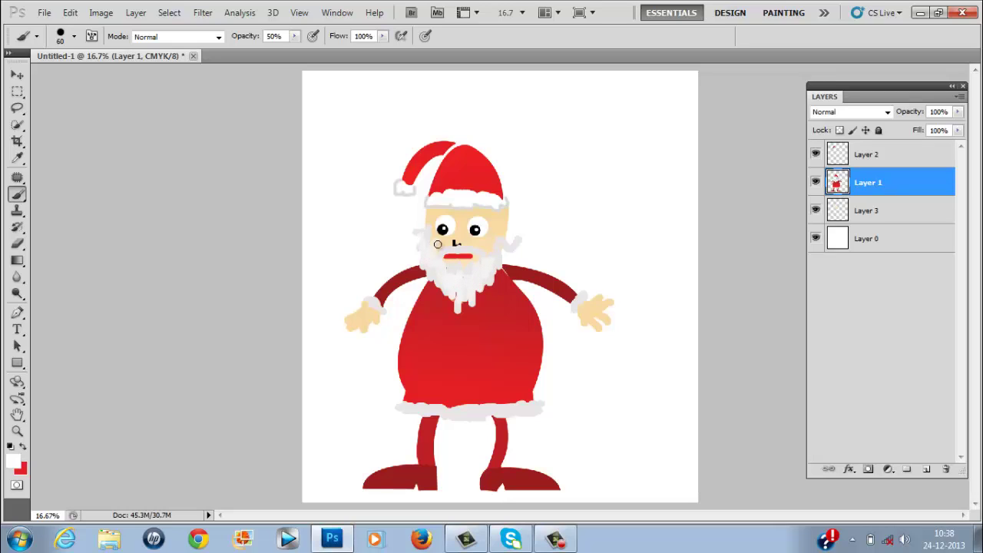
{"action": "left_click_drag", "start_coordinate": [369, 305], "coordinate": [371, 305]}
{"action": "mouse_move", "coordinate": [443, 404]}
{"action": "left_mouse_down"}
{"action": "mouse_move", "coordinate": [405, 407]}
{"action": "mouse_move", "coordinate": [535, 409]}
{"action": "left_mouse_up"}
{"action": "left_click_drag", "start_coordinate": [582, 296], "coordinate": [575, 307]}
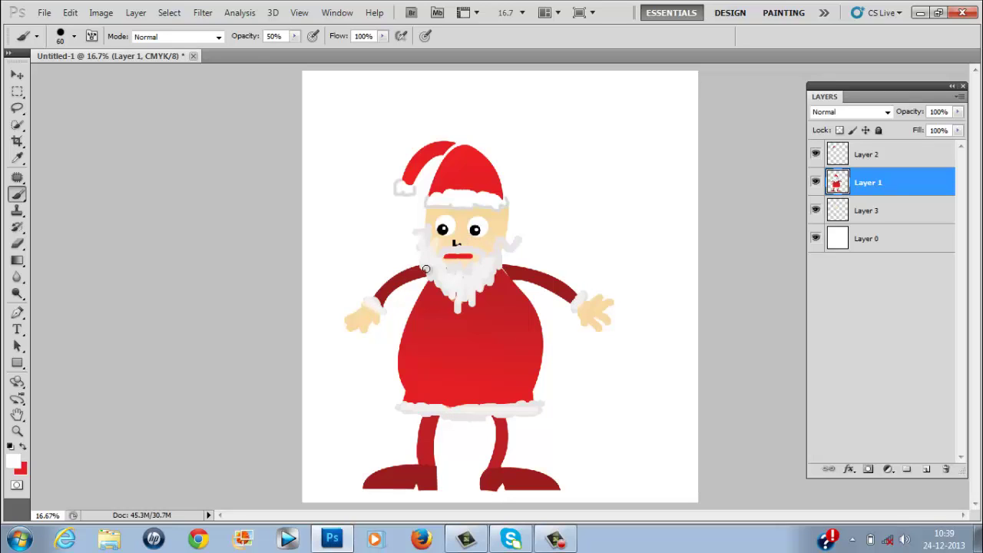
Sample black from the pupil and paint a solid belt across the waist with the 60 px brush at 100% opacity.
{"action": "key", "text": "i"}
{"action": "left_click", "coordinate": [475, 229]}
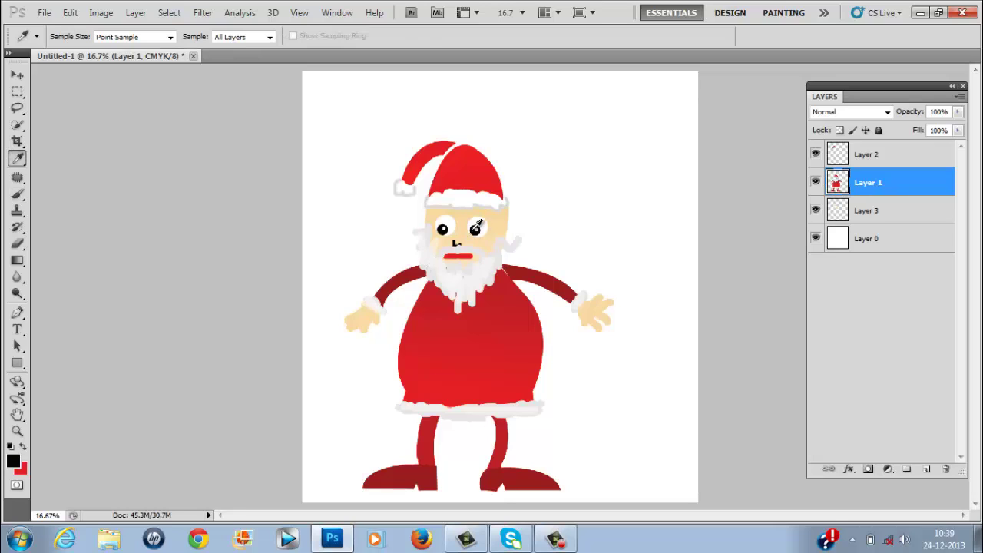
{"action": "key", "text": "b"}
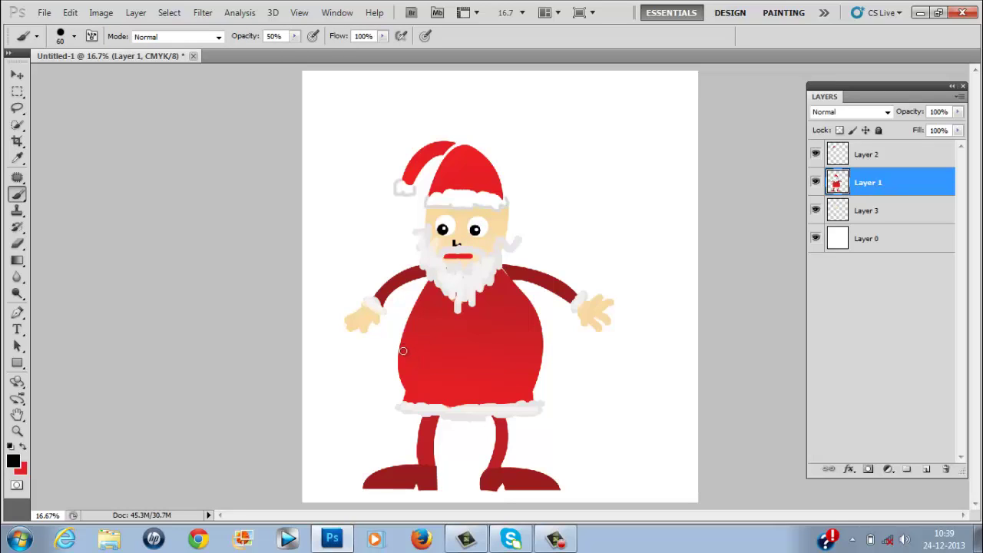
{"action": "left_click_drag", "start_coordinate": [401, 350], "coordinate": [529, 350]}
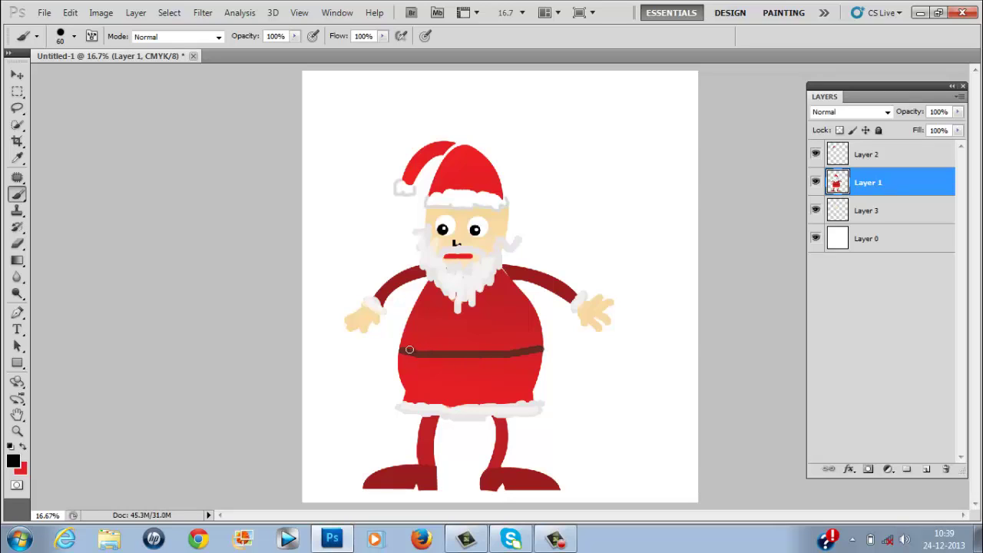
{"action": "left_click_drag", "start_coordinate": [404, 350], "coordinate": [542, 349]}
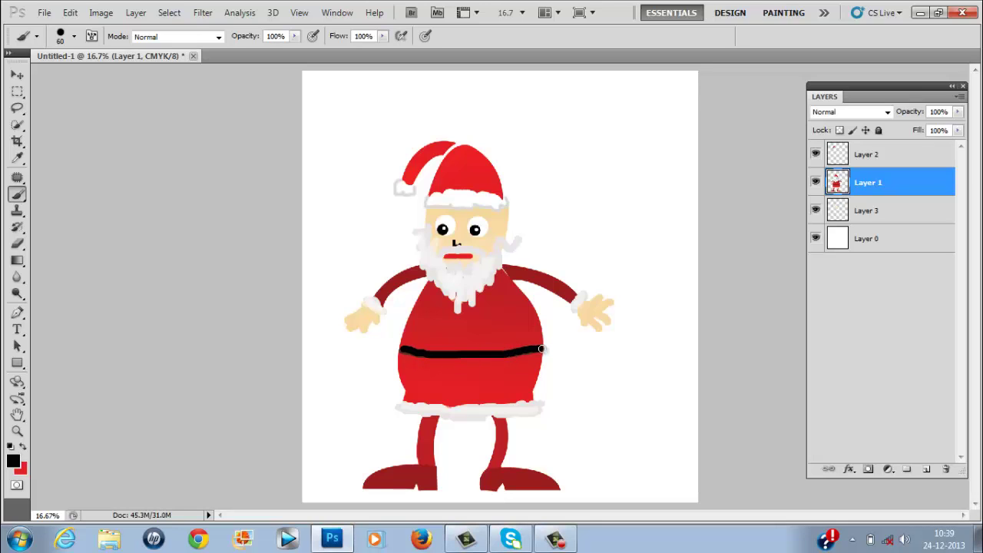
Set the foreground colour to yellow f9ff55 and paint a small buckle at the belt's centre with a 30 px brush.
{"action": "left_click", "coordinate": [13, 461]}
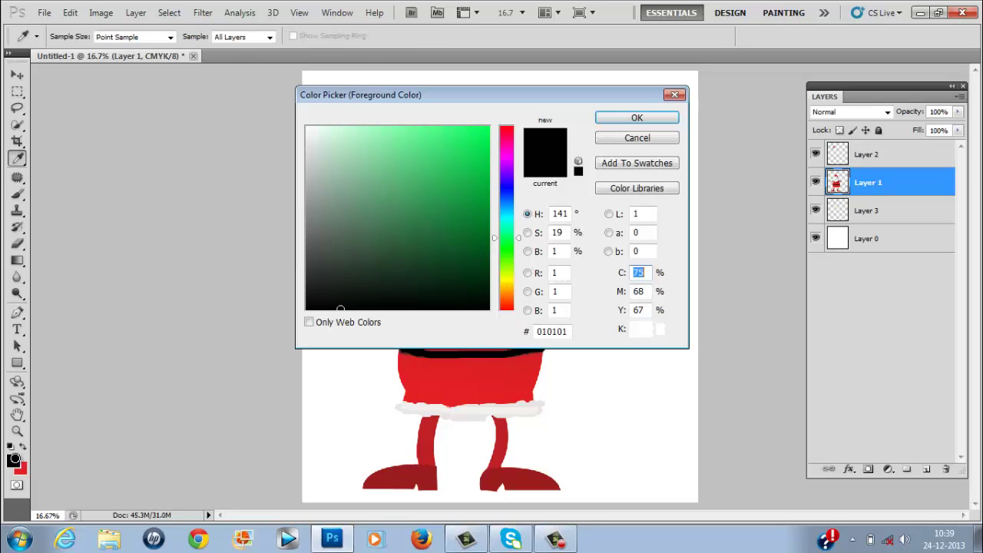
{"action": "left_click", "coordinate": [507, 281]}
{"action": "left_click_drag", "start_coordinate": [432, 136], "coordinate": [429, 110]}
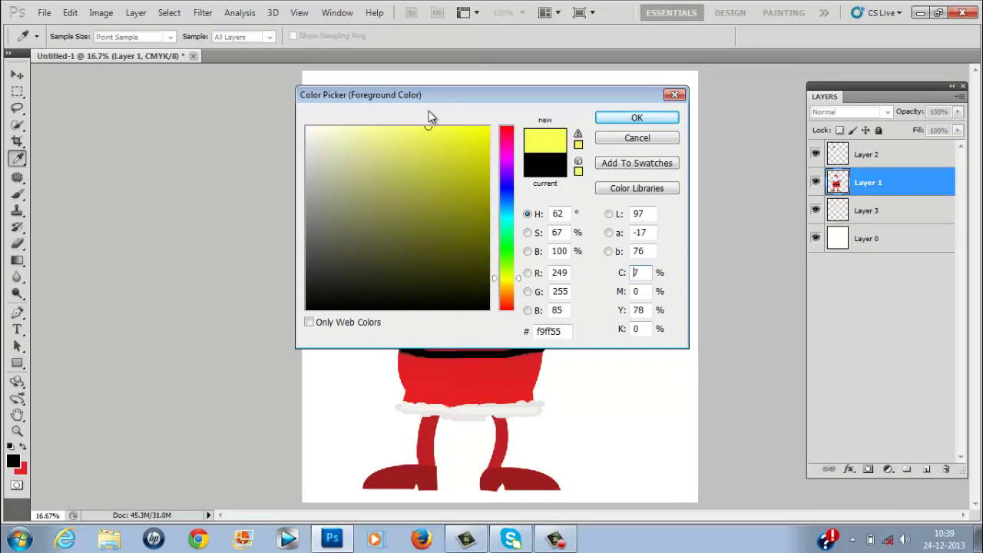
{"action": "left_click", "coordinate": [640, 116]}
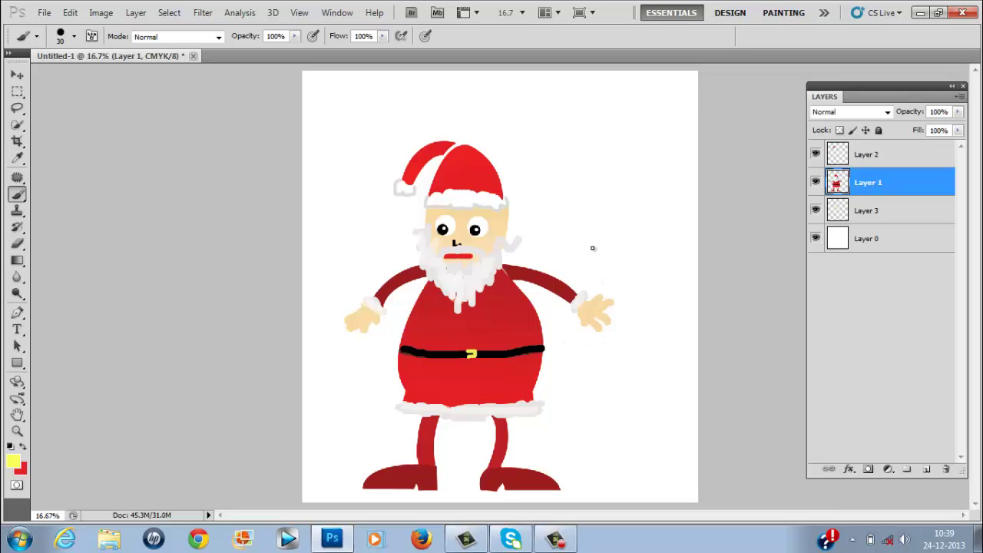
Sample white from the canvas and paint fine 30 px hair strands over the beard, moustache and side whiskers.
{"action": "key", "text": "v"}
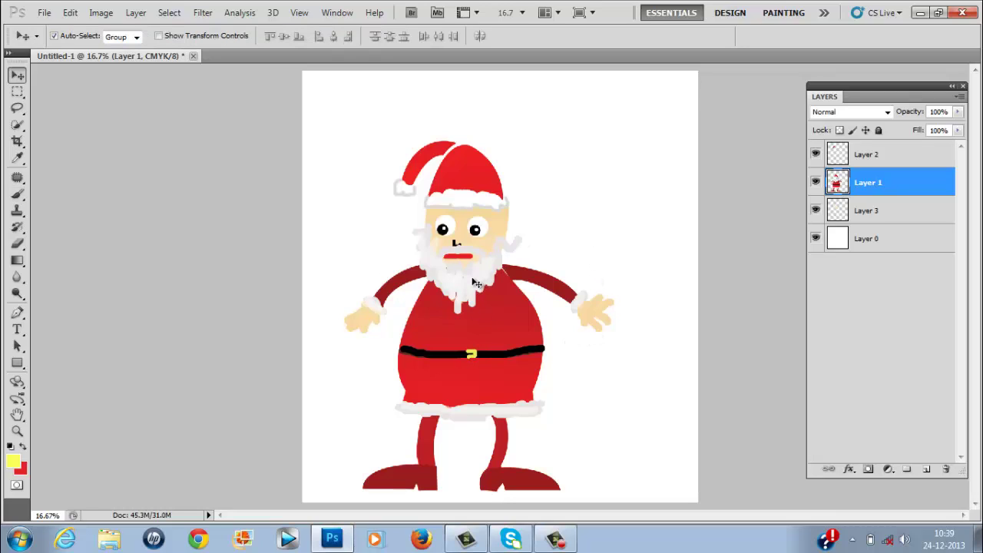
{"action": "key", "text": "b"}
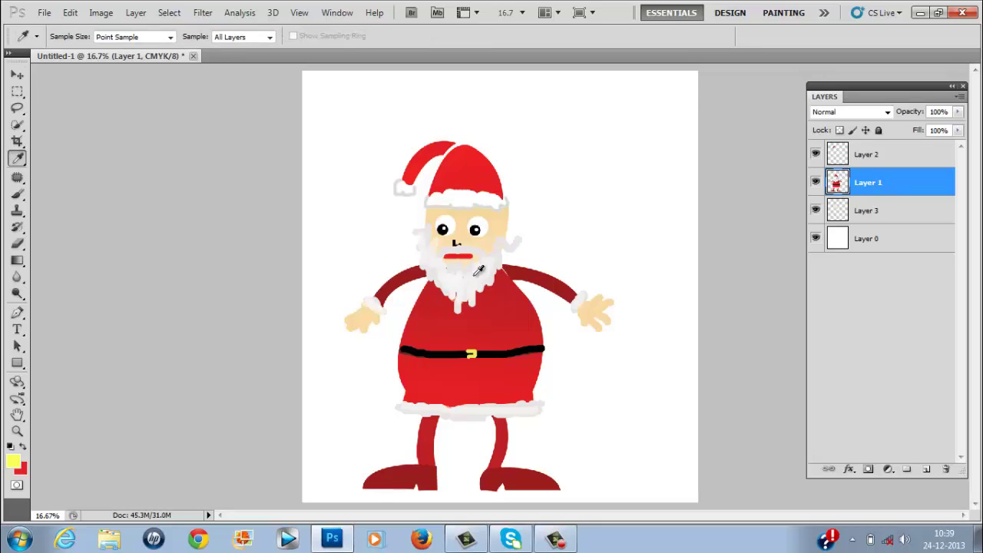
{"action": "left_click", "coordinate": [610, 175], "text": "alt"}
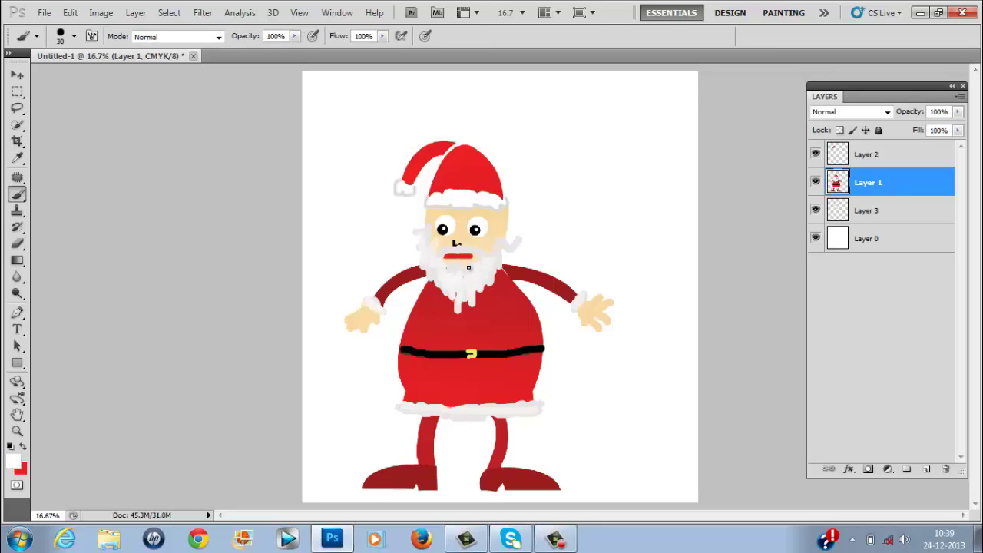
{"action": "left_click_drag", "start_coordinate": [468, 267], "coordinate": [466, 298]}
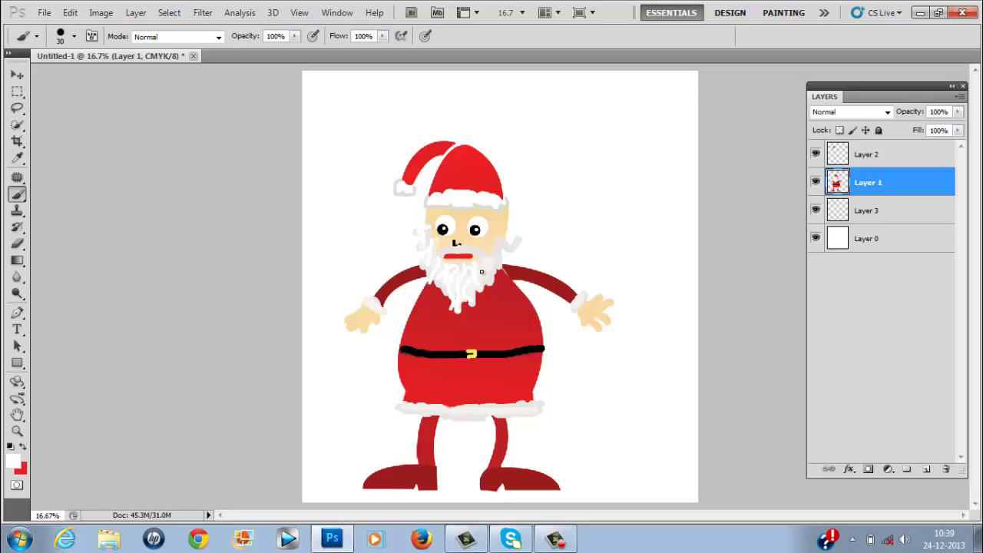
{"action": "left_click_drag", "start_coordinate": [491, 279], "coordinate": [500, 281]}
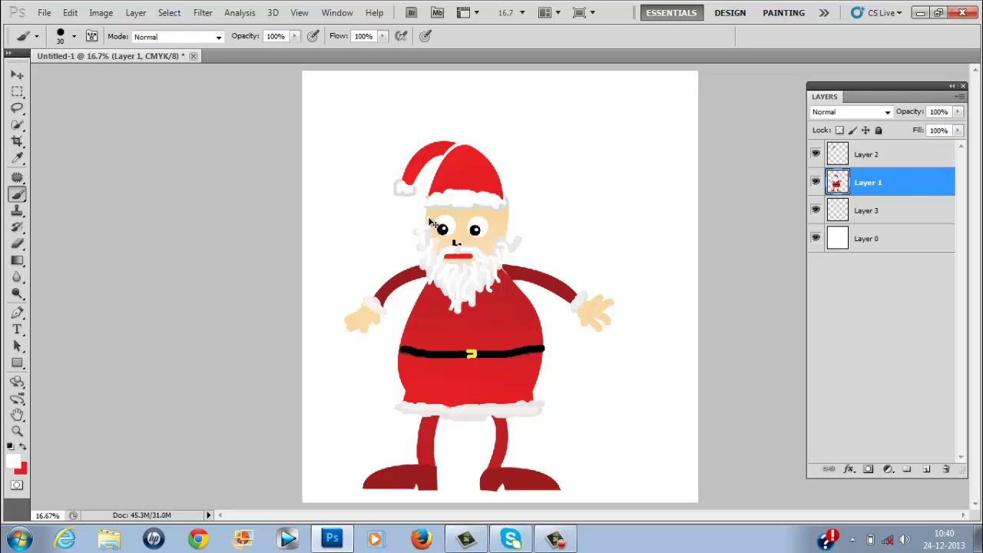
Sample the skin tone from the forehead and paint an ear on each side of the head with the 30 px brush.
{"action": "key", "text": "i"}
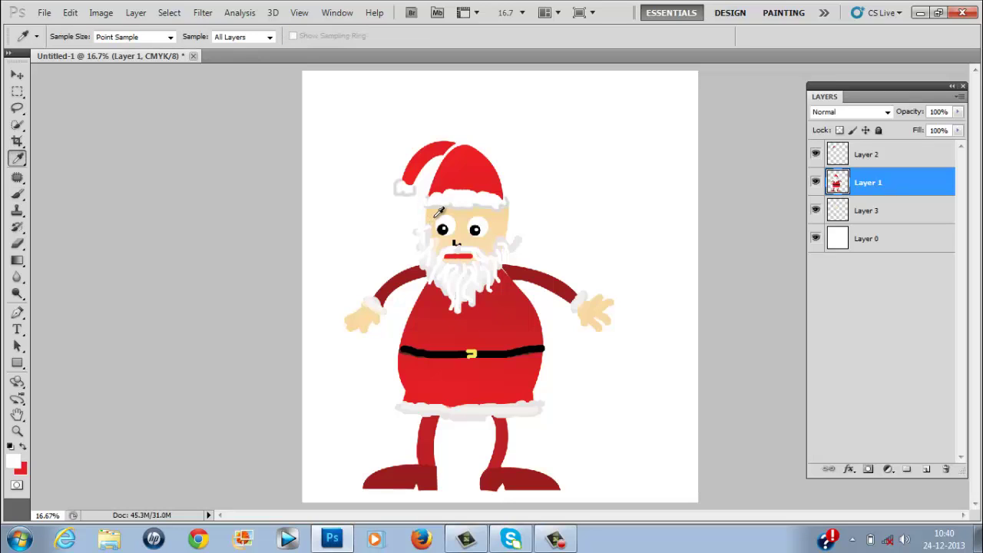
{"action": "key", "text": "b"}
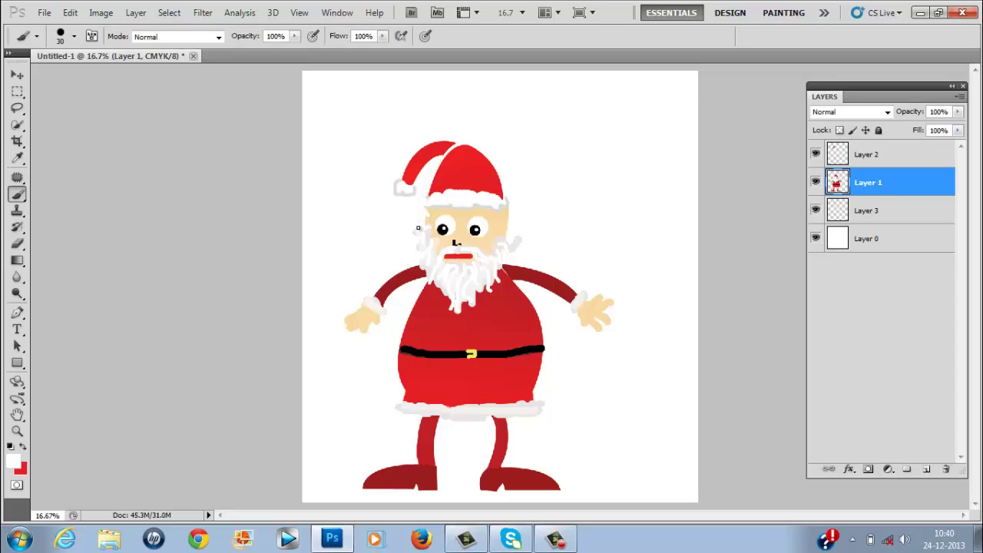
{"action": "key", "text": "i"}
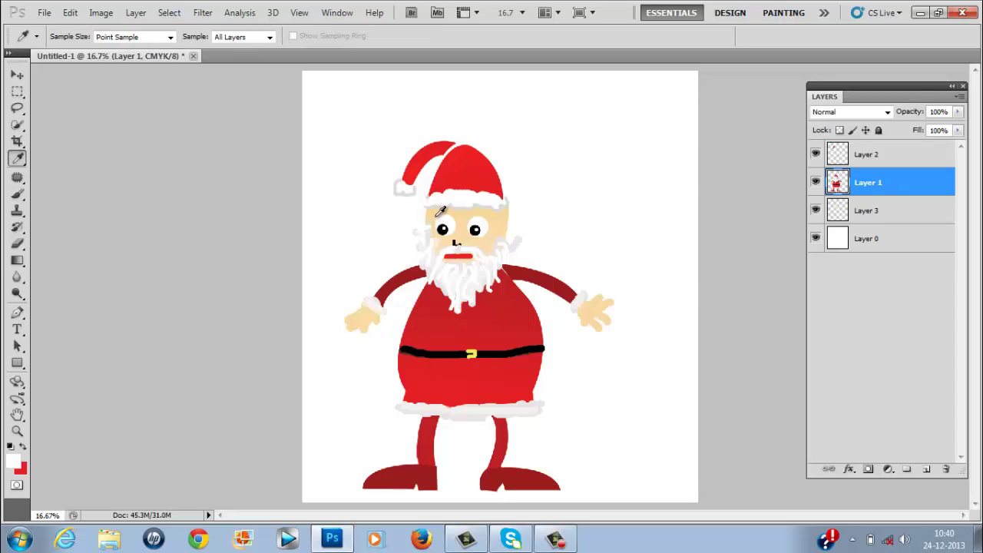
{"action": "left_click", "coordinate": [434, 213]}
{"action": "key", "text": "b"}
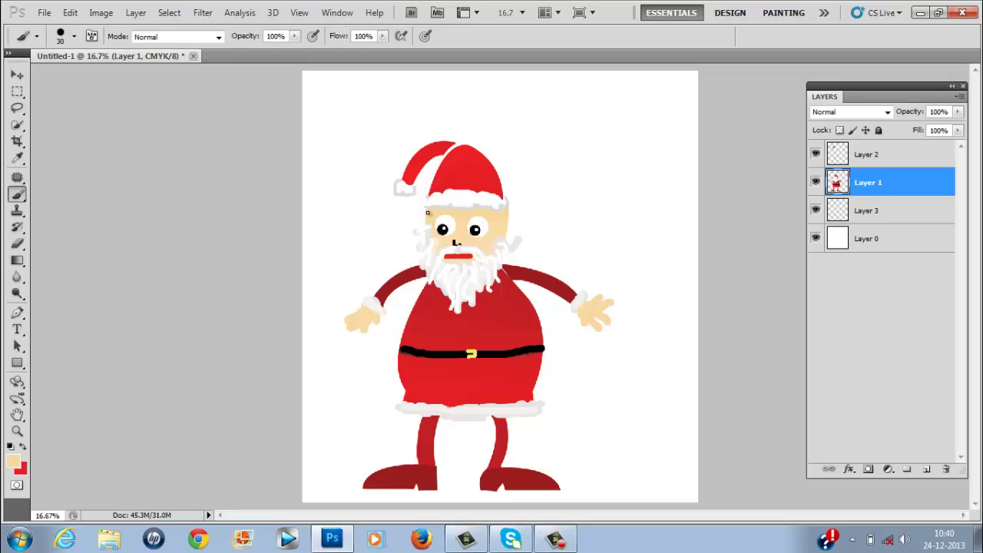
{"action": "mouse_move", "coordinate": [428, 213]}
{"action": "left_mouse_down"}
{"action": "mouse_move", "coordinate": [420, 226]}
{"action": "mouse_move", "coordinate": [426, 222]}
{"action": "left_mouse_up"}
{"action": "mouse_move", "coordinate": [509, 218]}
{"action": "left_mouse_down"}
{"action": "mouse_move", "coordinate": [512, 233]}
{"action": "mouse_move", "coordinate": [514, 219]}
{"action": "mouse_move", "coordinate": [509, 225]}
{"action": "left_mouse_up"}
Sample white and brush more fine strands on the beard's right side, plus white strokes along the hat band and coat hem.
{"action": "left_click", "coordinate": [566, 229], "text": "alt"}
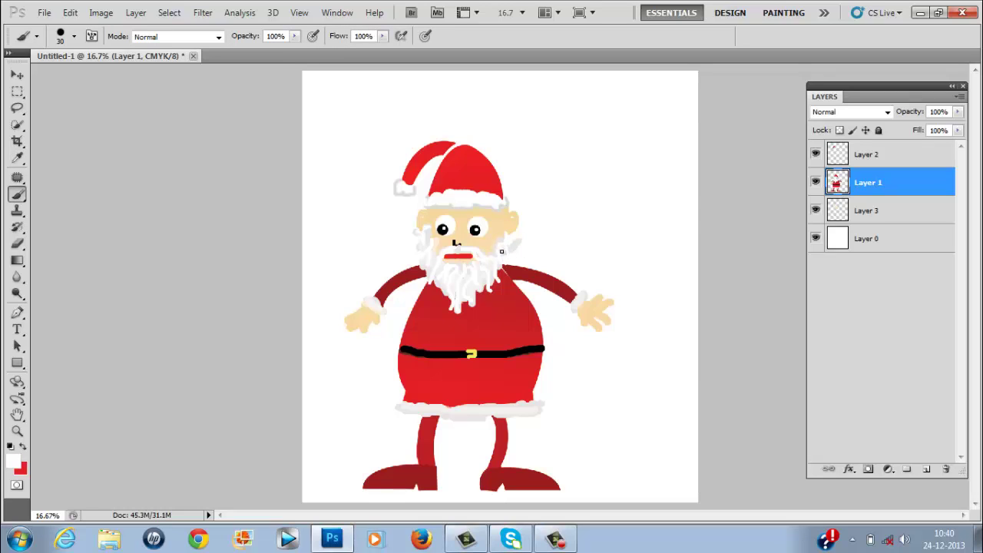
{"action": "mouse_move", "coordinate": [503, 266]}
{"action": "left_mouse_down"}
{"action": "mouse_move", "coordinate": [505, 294]}
{"action": "mouse_move", "coordinate": [496, 273]}
{"action": "mouse_move", "coordinate": [494, 305]}
{"action": "left_mouse_up"}
{"action": "mouse_move", "coordinate": [485, 267]}
{"action": "left_mouse_down"}
{"action": "mouse_move", "coordinate": [482, 306]}
{"action": "mouse_move", "coordinate": [471, 278]}
{"action": "mouse_move", "coordinate": [474, 312]}
{"action": "mouse_move", "coordinate": [463, 258]}
{"action": "mouse_move", "coordinate": [464, 306]}
{"action": "left_mouse_up"}
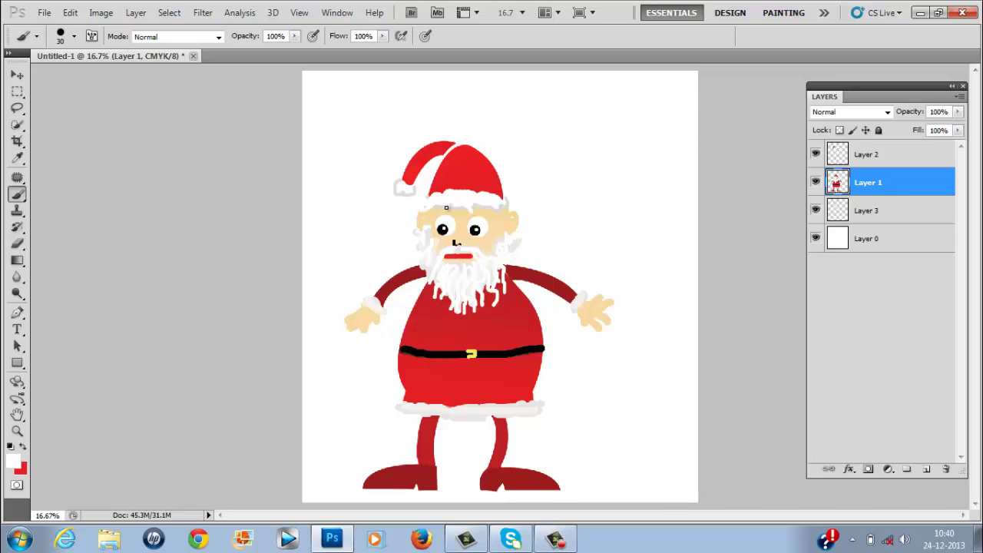
{"action": "left_click_drag", "start_coordinate": [447, 209], "coordinate": [505, 206]}
{"action": "left_click_drag", "start_coordinate": [418, 409], "coordinate": [524, 411]}
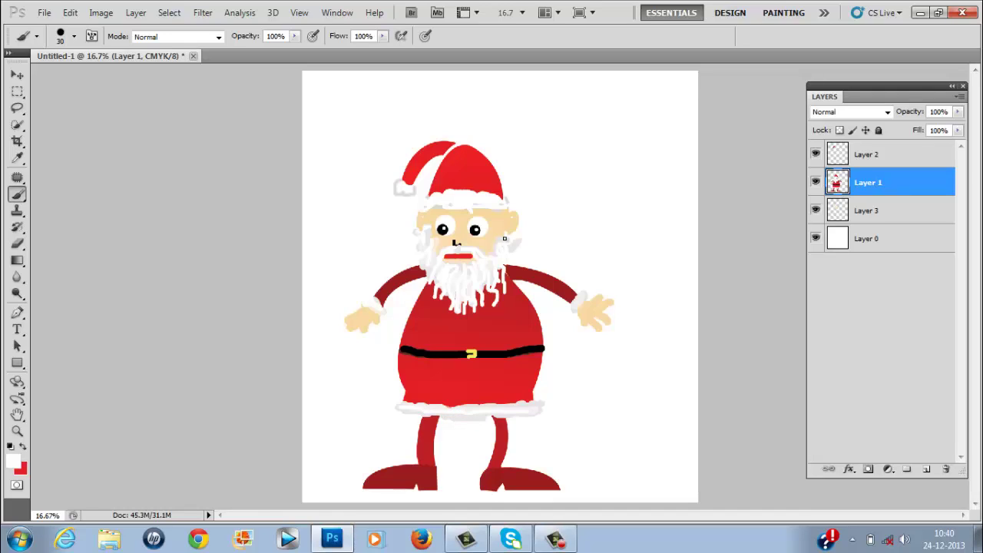
Sample black from the pupil and paint an eyebrow above each eye with the 30 px brush.
{"action": "key", "text": "i"}
{"action": "left_click", "coordinate": [475, 230]}
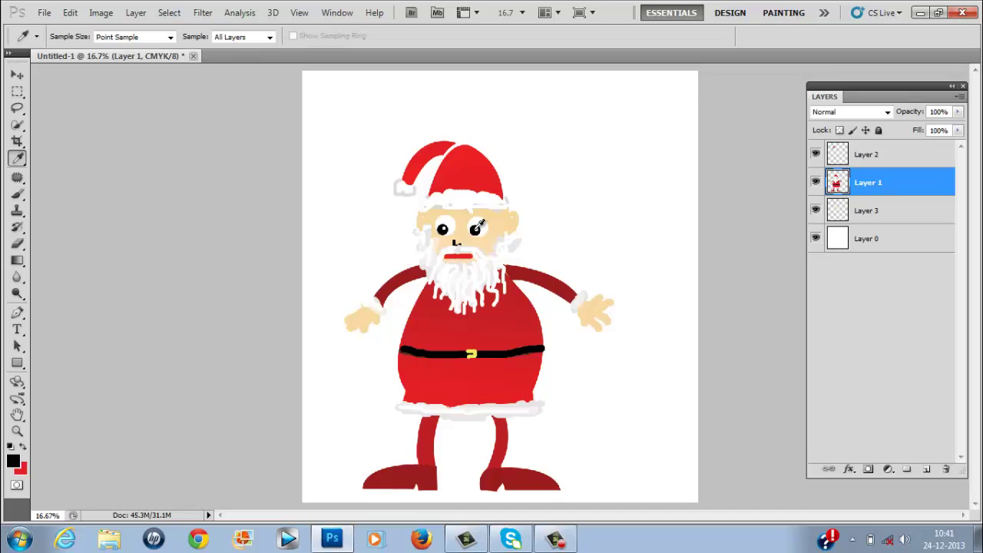
{"action": "key", "text": "b"}
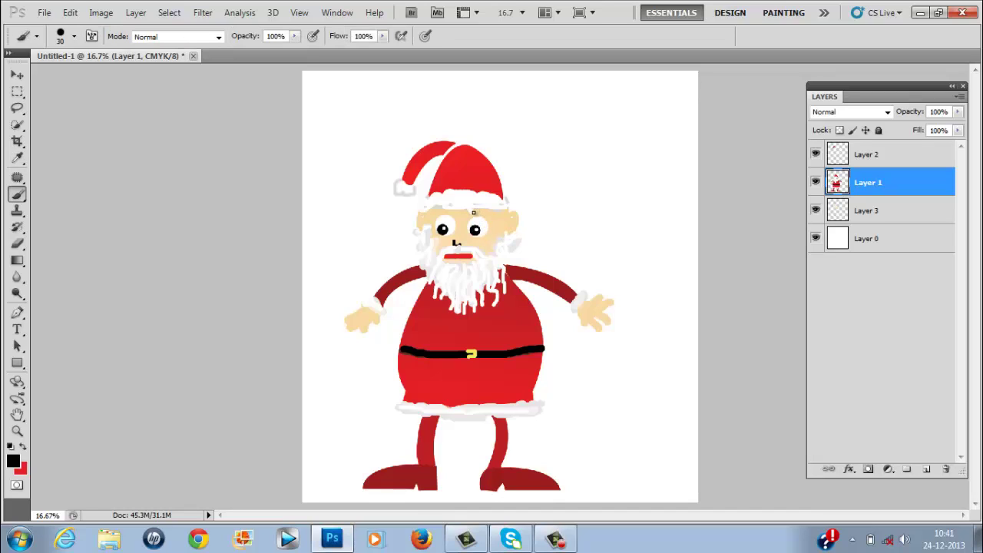
{"action": "mouse_move", "coordinate": [472, 212]}
{"action": "left_mouse_down"}
{"action": "mouse_move", "coordinate": [482, 213]}
{"action": "mouse_move", "coordinate": [453, 213]}
{"action": "left_mouse_up"}
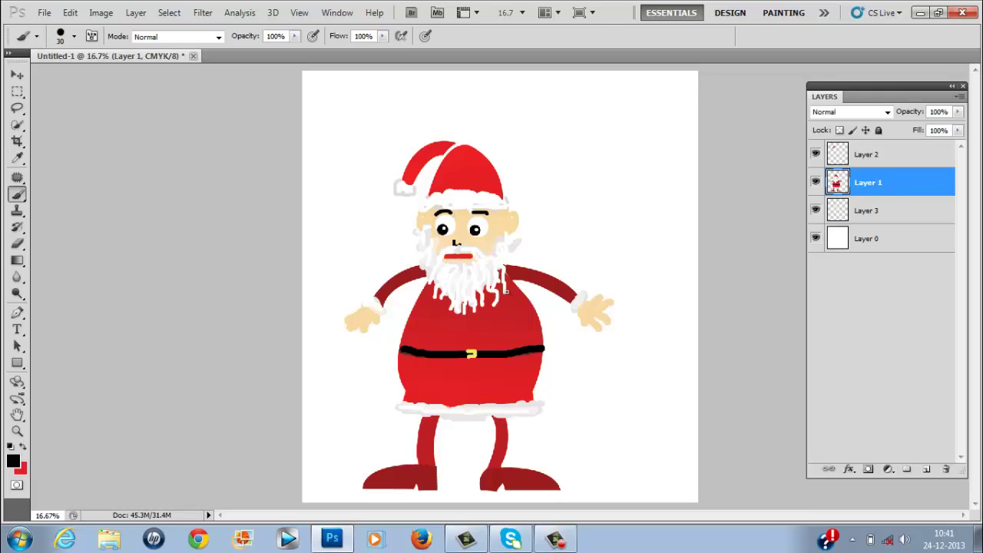